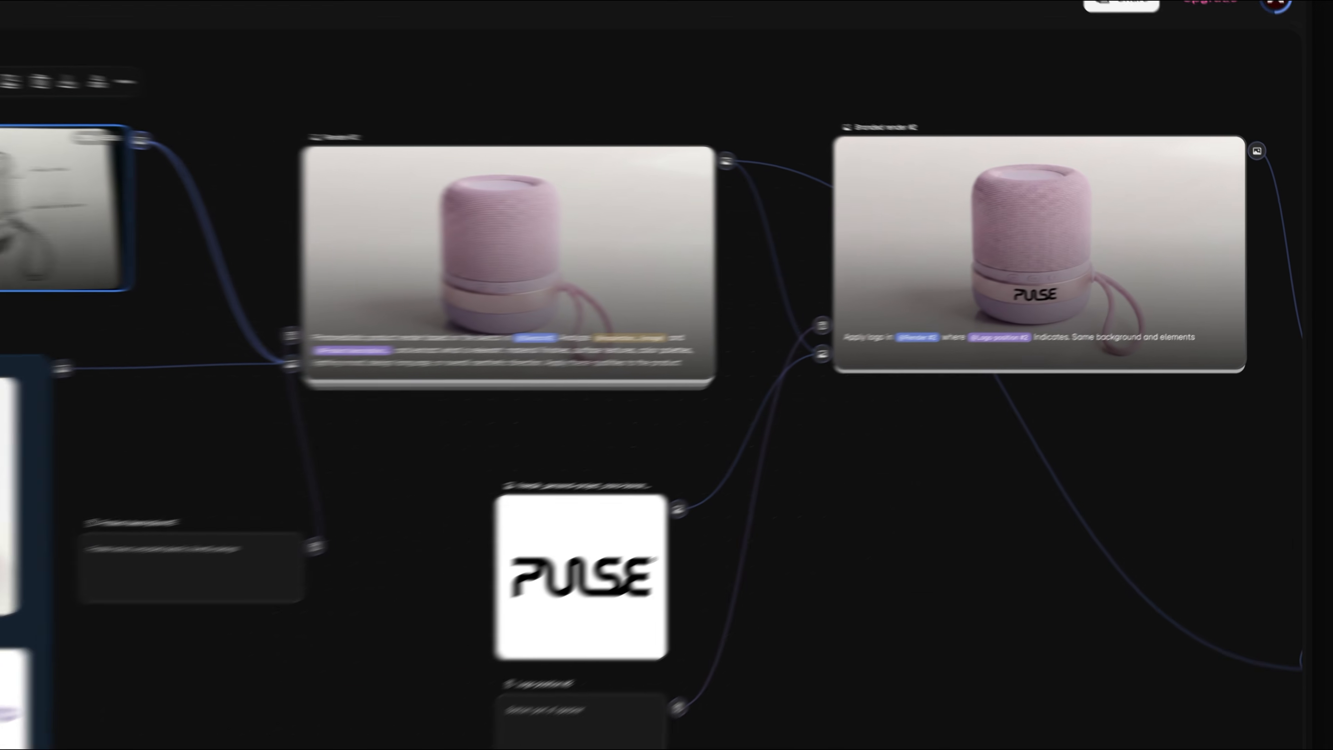
pyautogui.click(1120, 242)
pyautogui.click(737, 247)
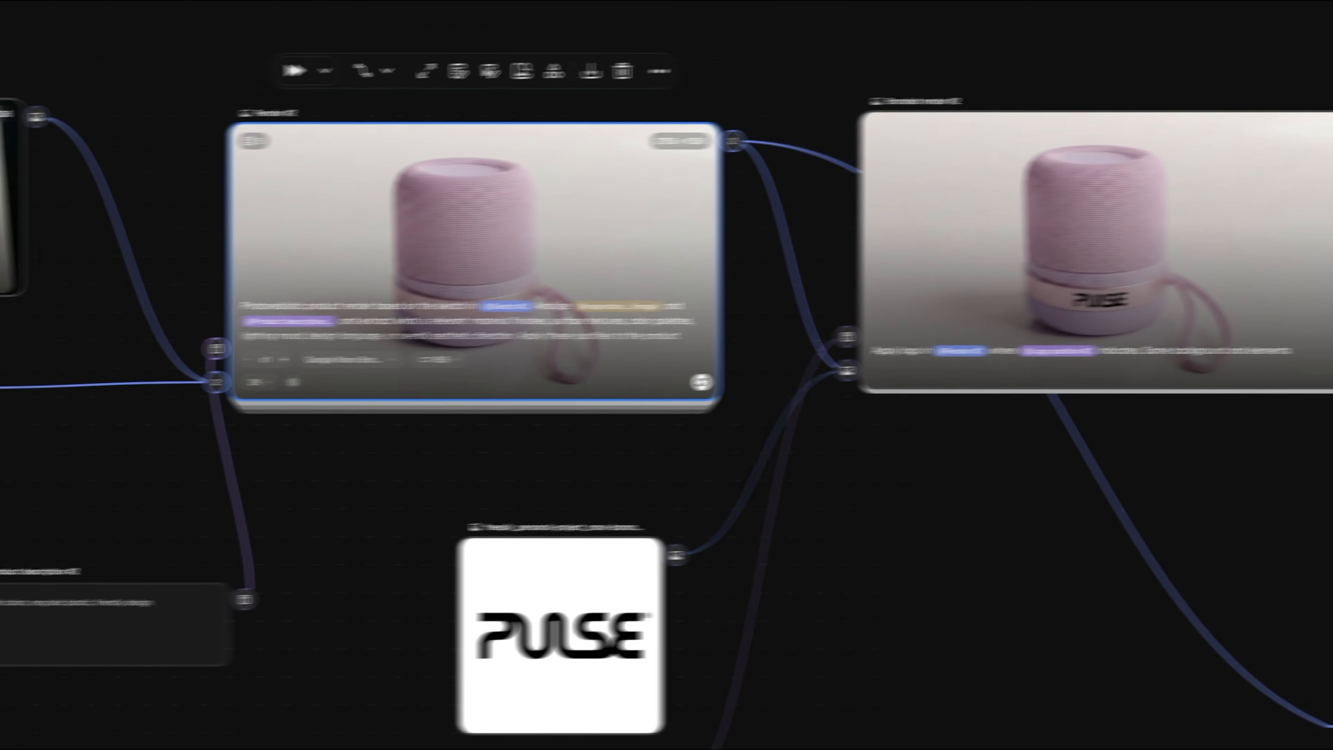
pyautogui.press('Escape')
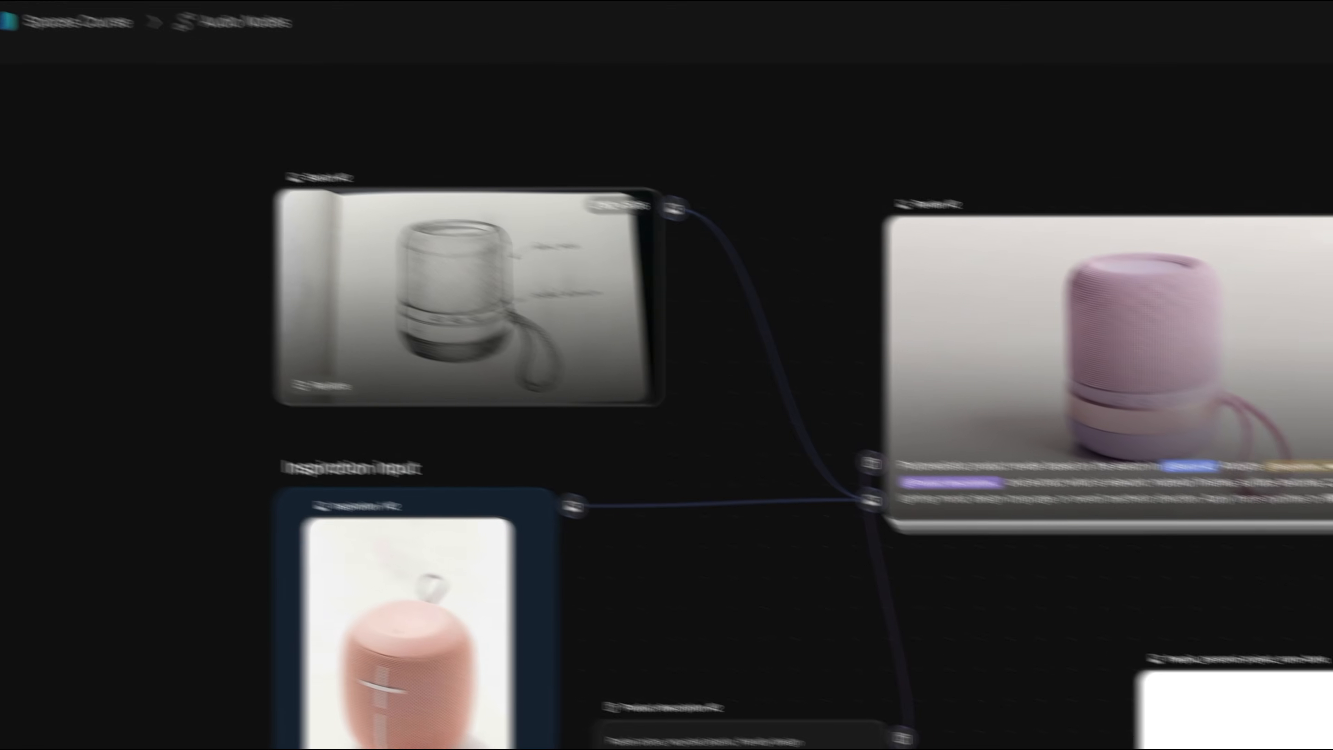
pyautogui.click(536, 604)
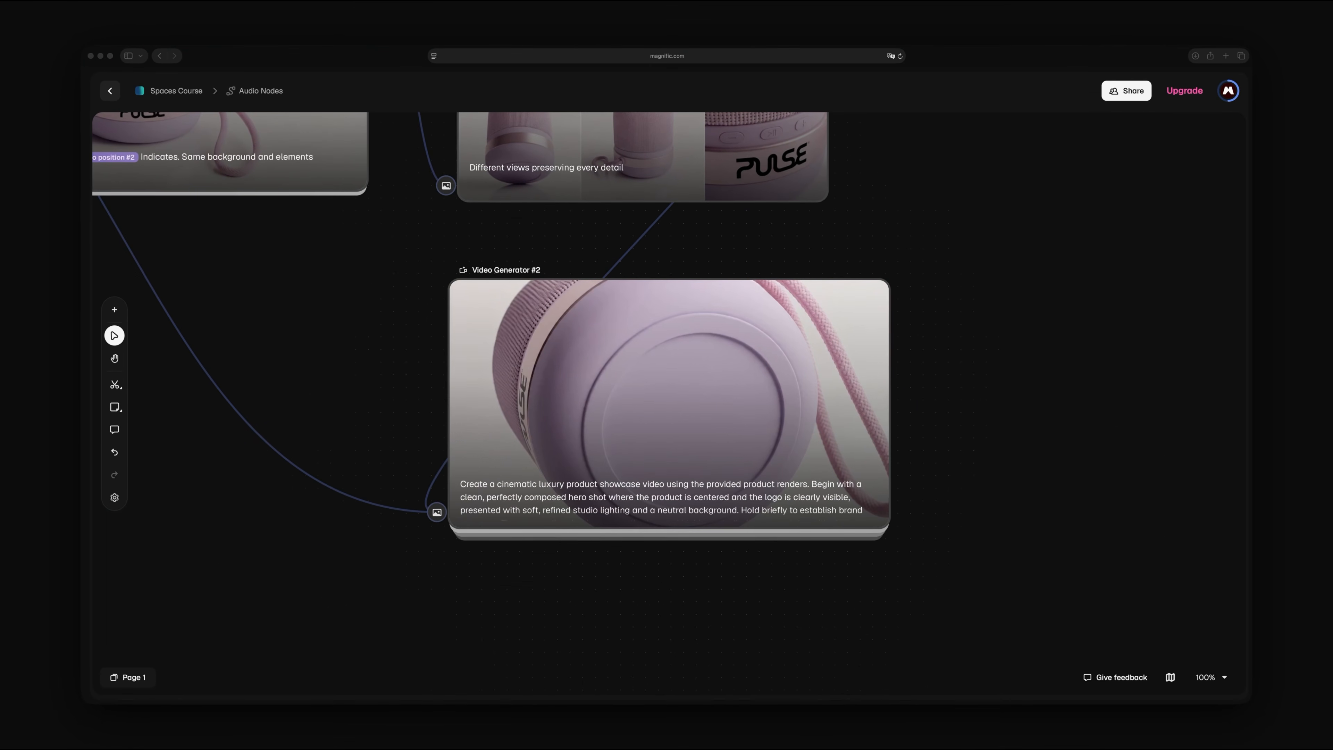
# Step: Add a Music Generator node in the empty canvas area beside the Video Generator #2 node
pyautogui.hscroll(5, 667, 368)
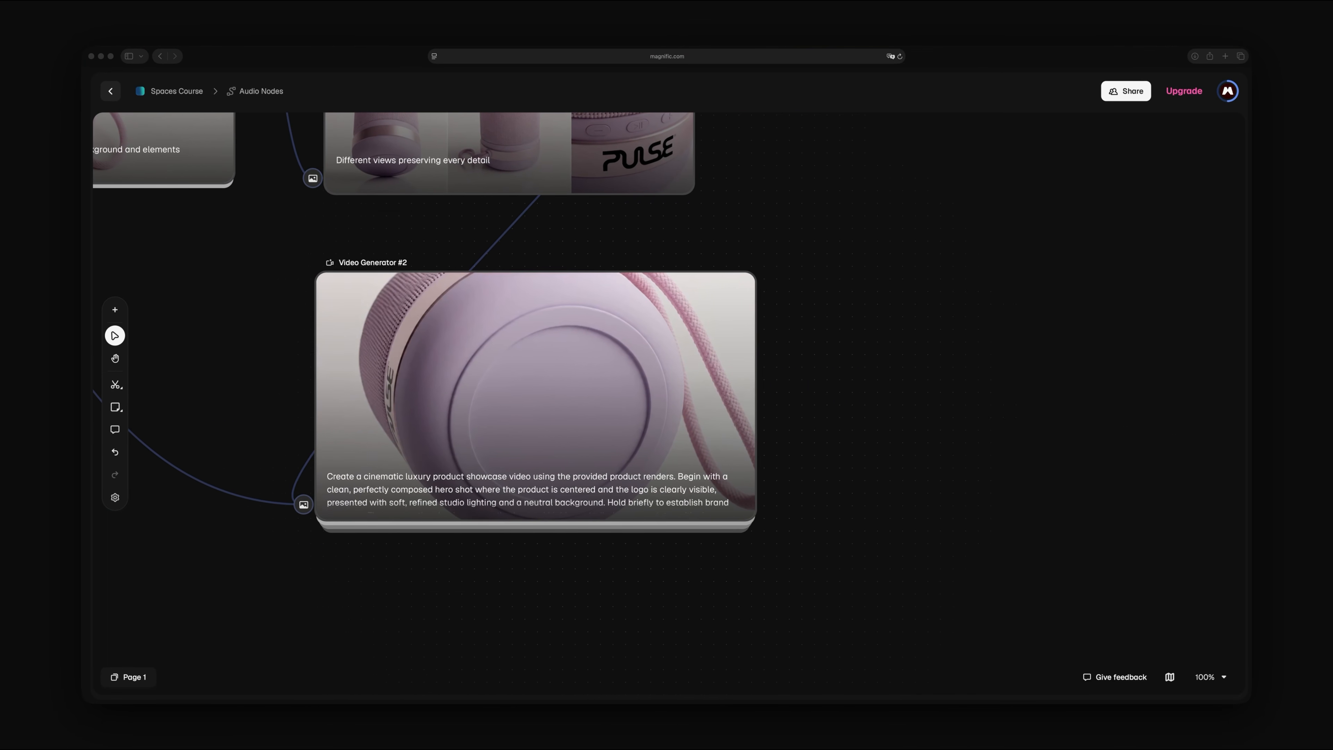
pyautogui.doubleClick(860, 306)
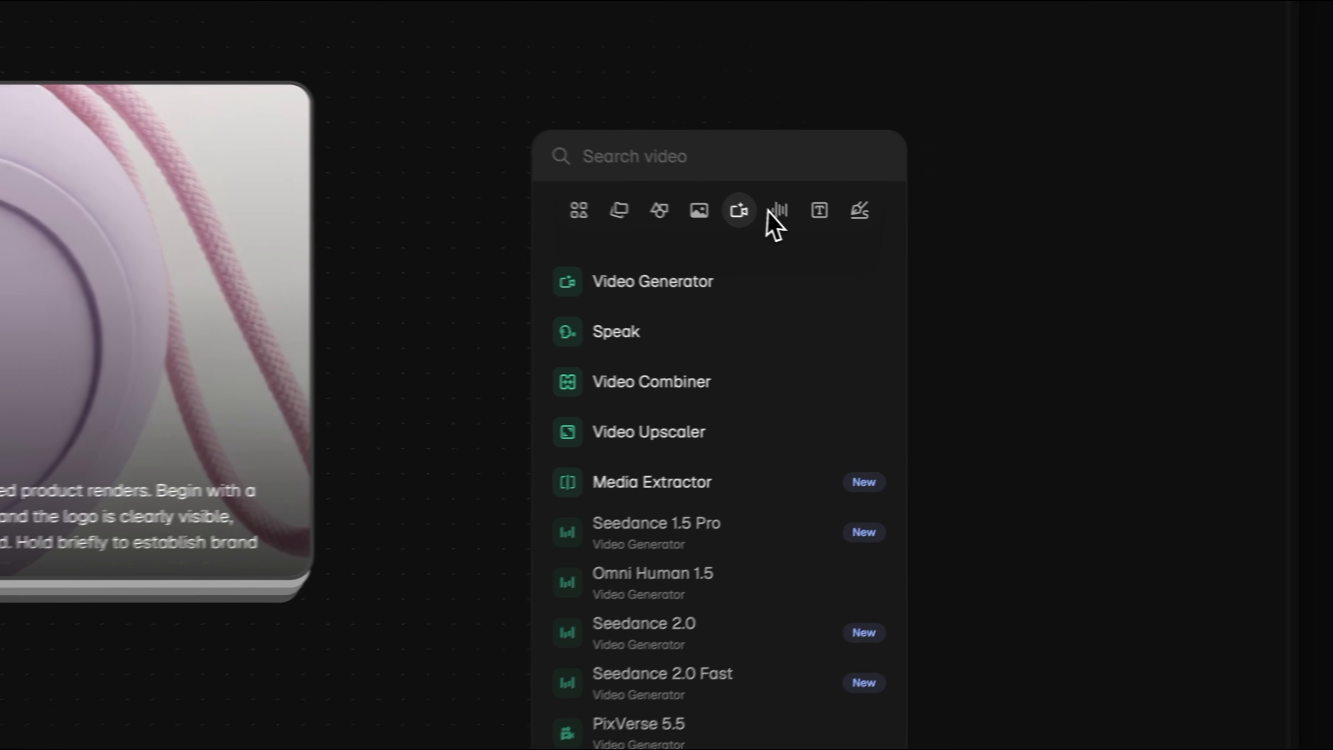
pyautogui.click(776, 213)
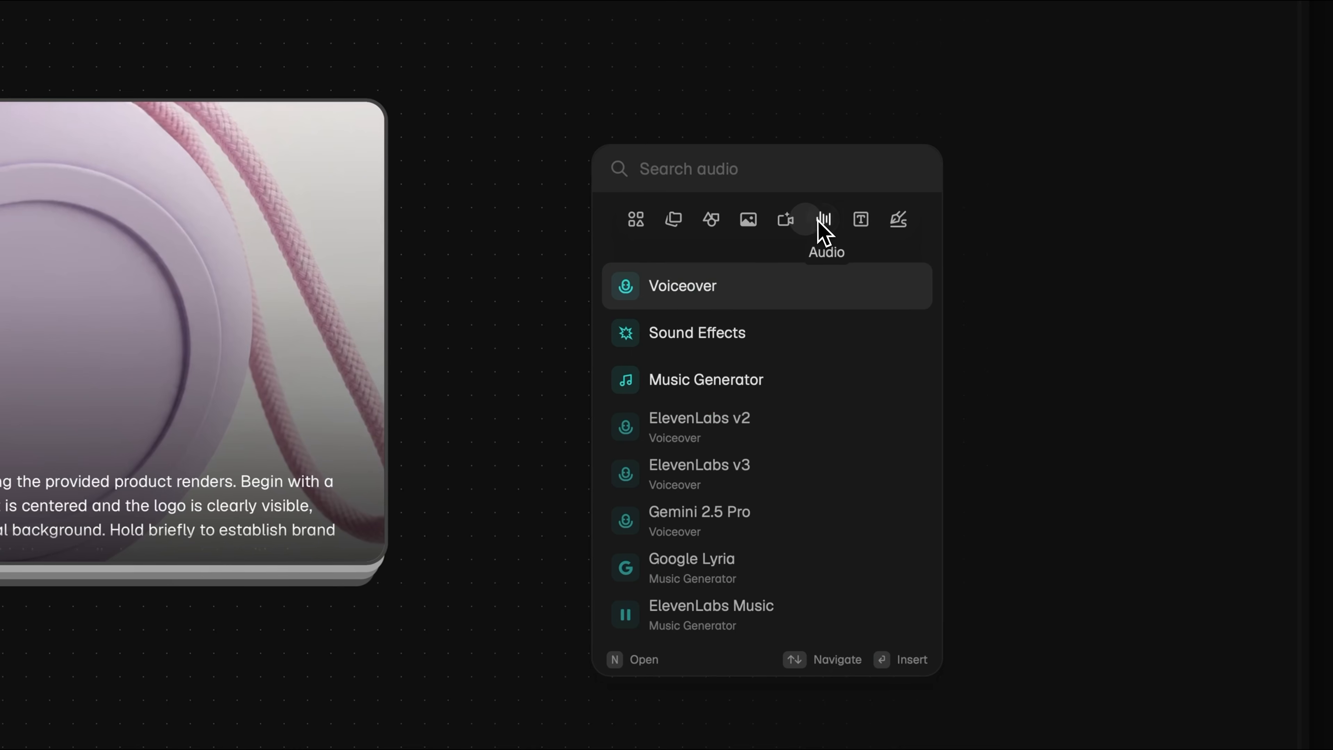
pyautogui.click(707, 384)
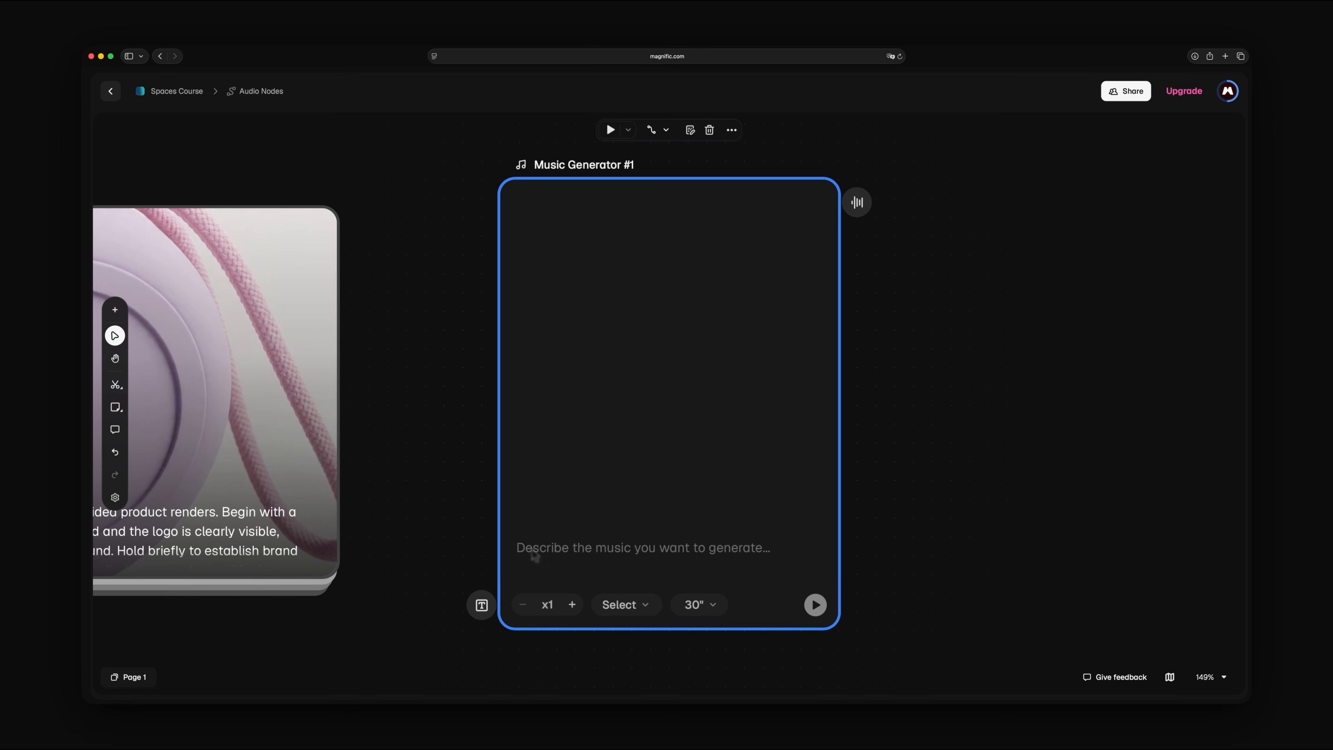
pyautogui.click(635, 607)
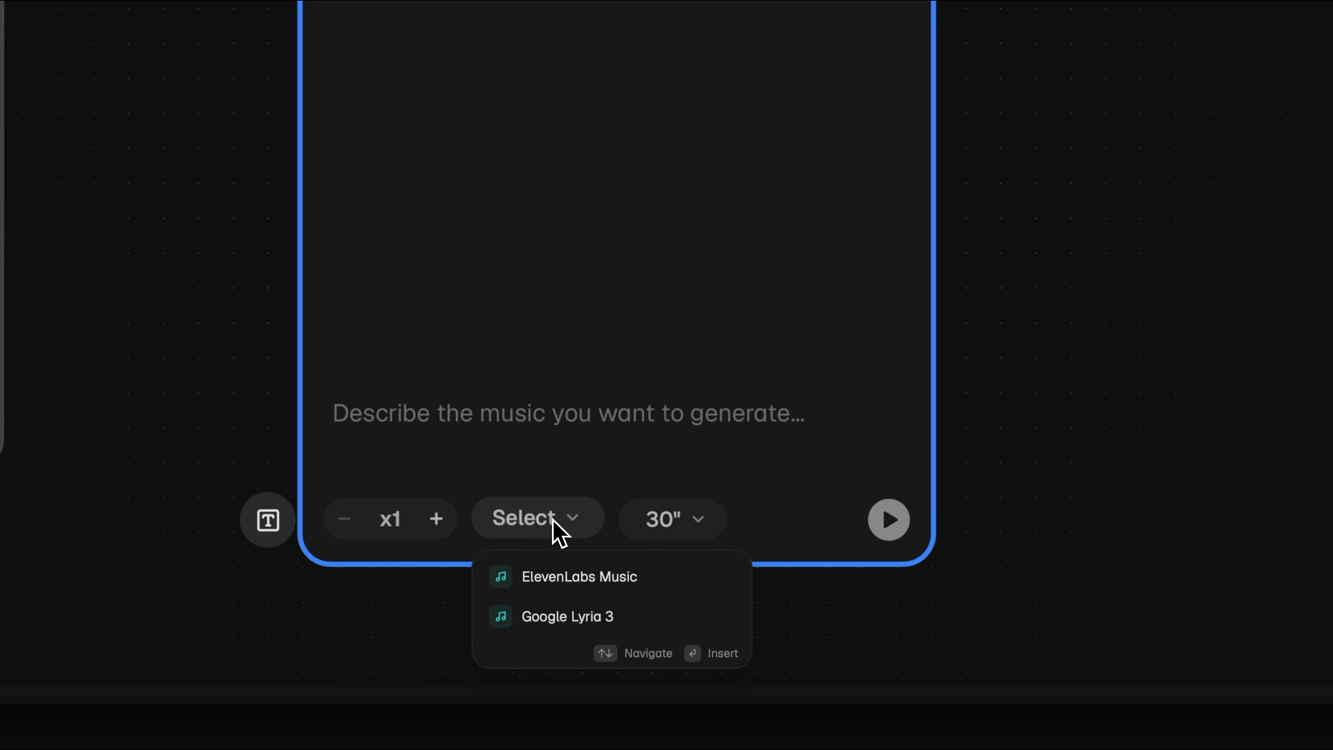
pyautogui.click(661, 521)
pyautogui.click(664, 517)
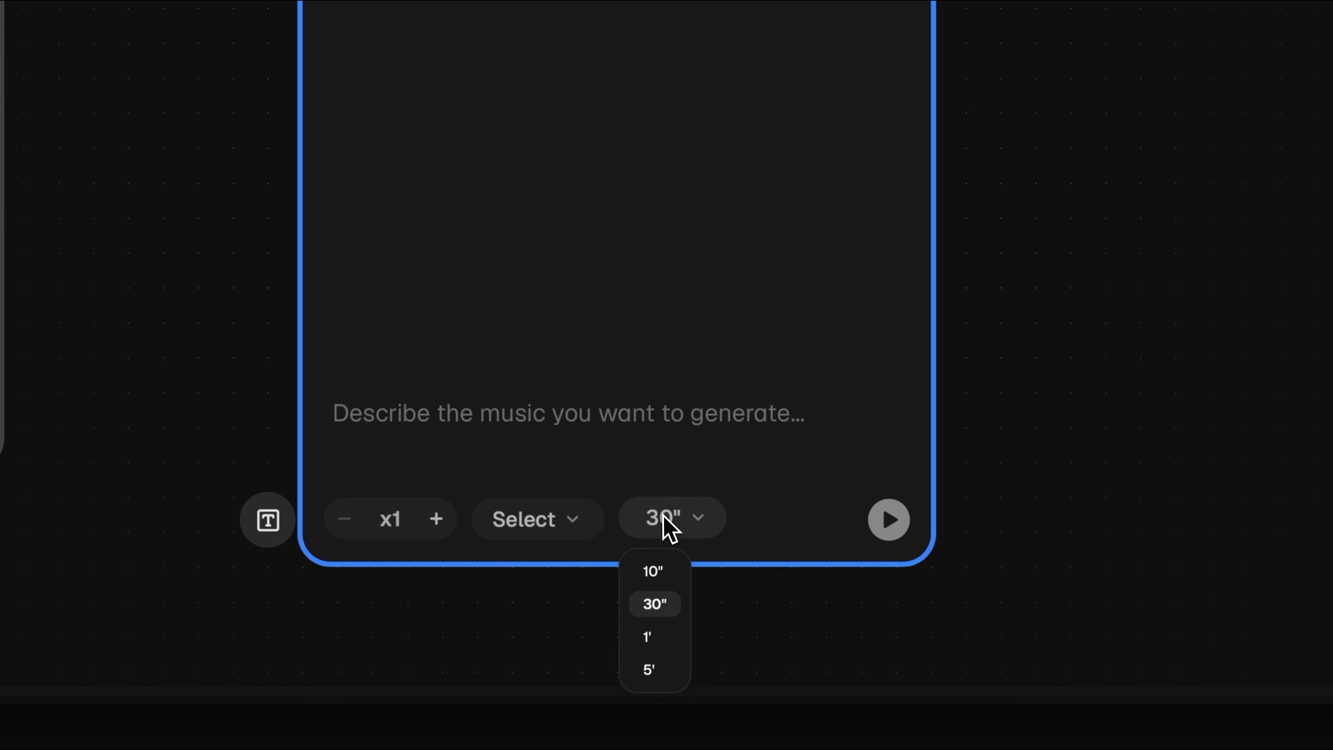
# Step: Write the music prompt for a high-end electronic track for a 10-second luxury ad, with a groovy 125 BPM beat, funky bassline and no vocals
pyautogui.click(380, 438)
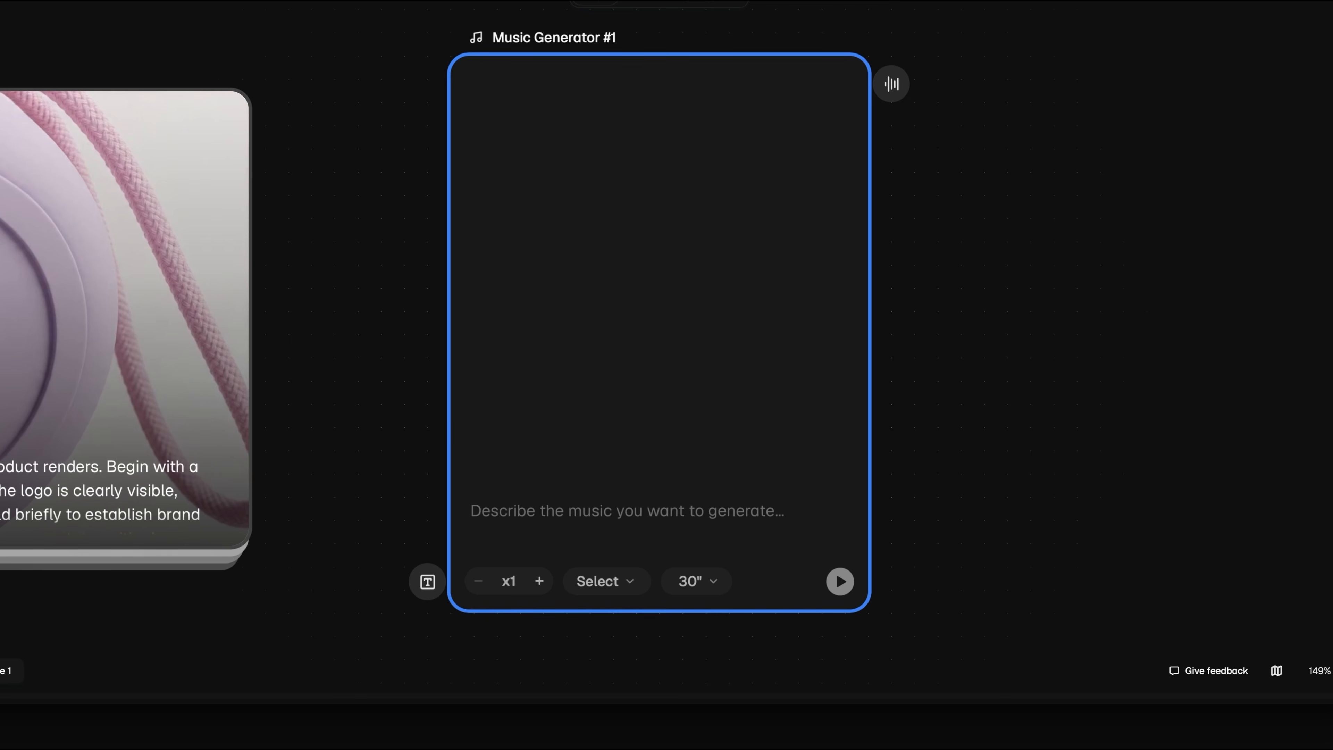
pyautogui.write('Masterfully produced high-end electronic track inspired by modern club intros like “Roll” by Vinyl Pinups & Night Panda, designed for a 10-second lu')
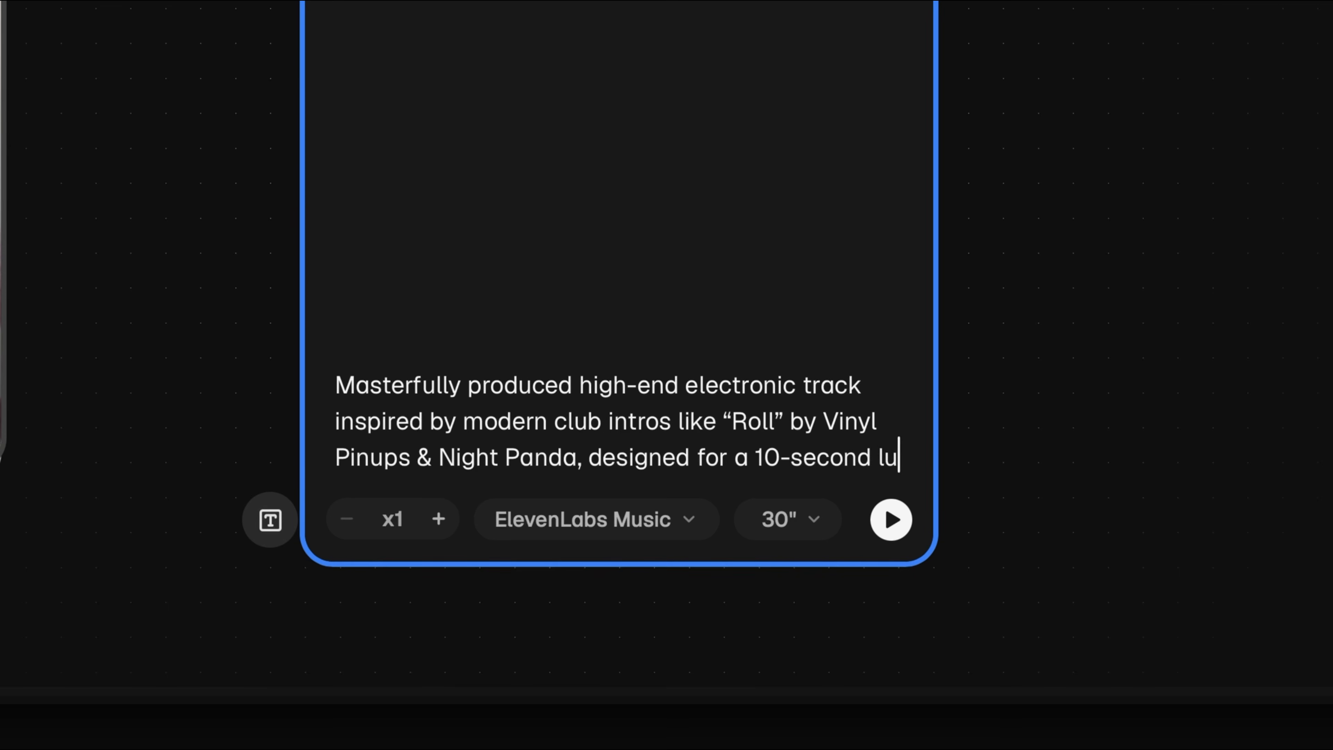
pyautogui.write('xury ad. The track starts instantly with a tight, groovy 125 BPM beat—punchy kick, clean clap, and a rolling, funky bassline as the main driver. No slow intro, no build-up—immediat')
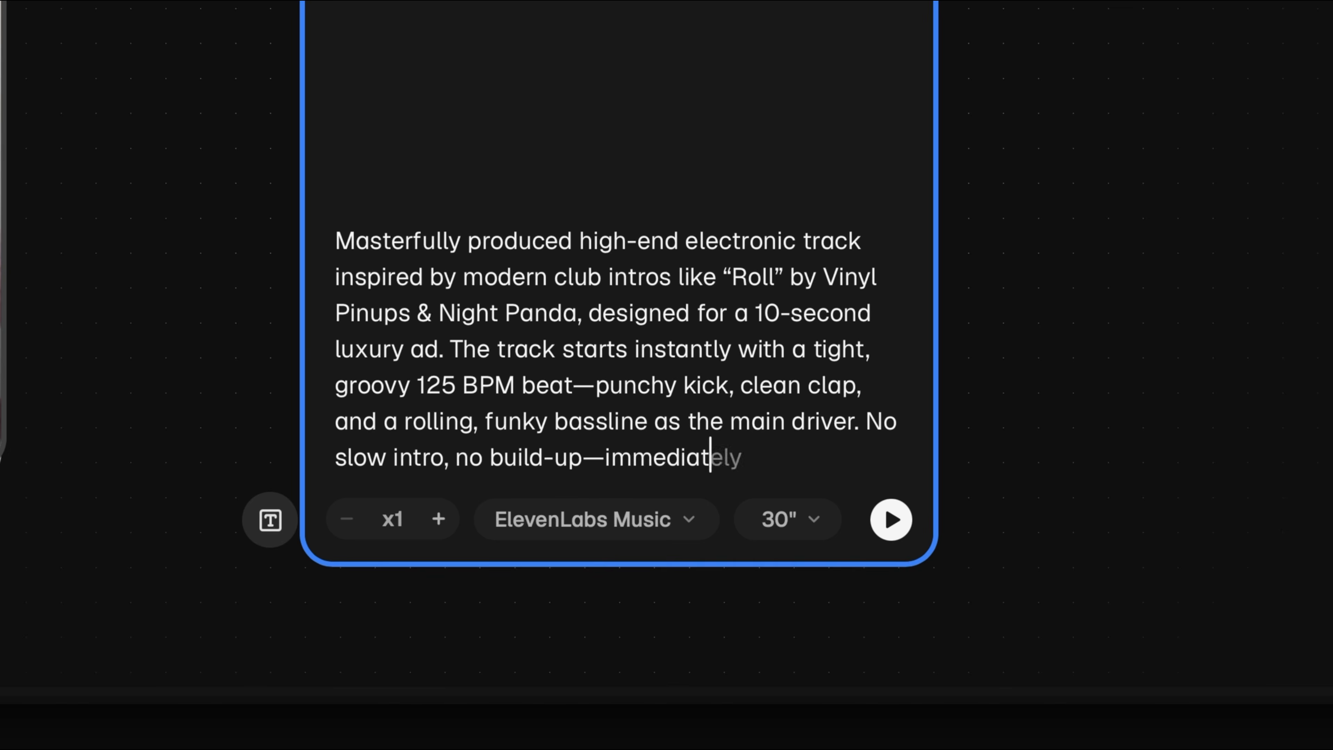
pyautogui.write('e rhythm and movement. Minimal but highly effective percussion layers create a hypnotic groove, while subtle synth stabs and filtered textures add depth without clutter. The bass is')
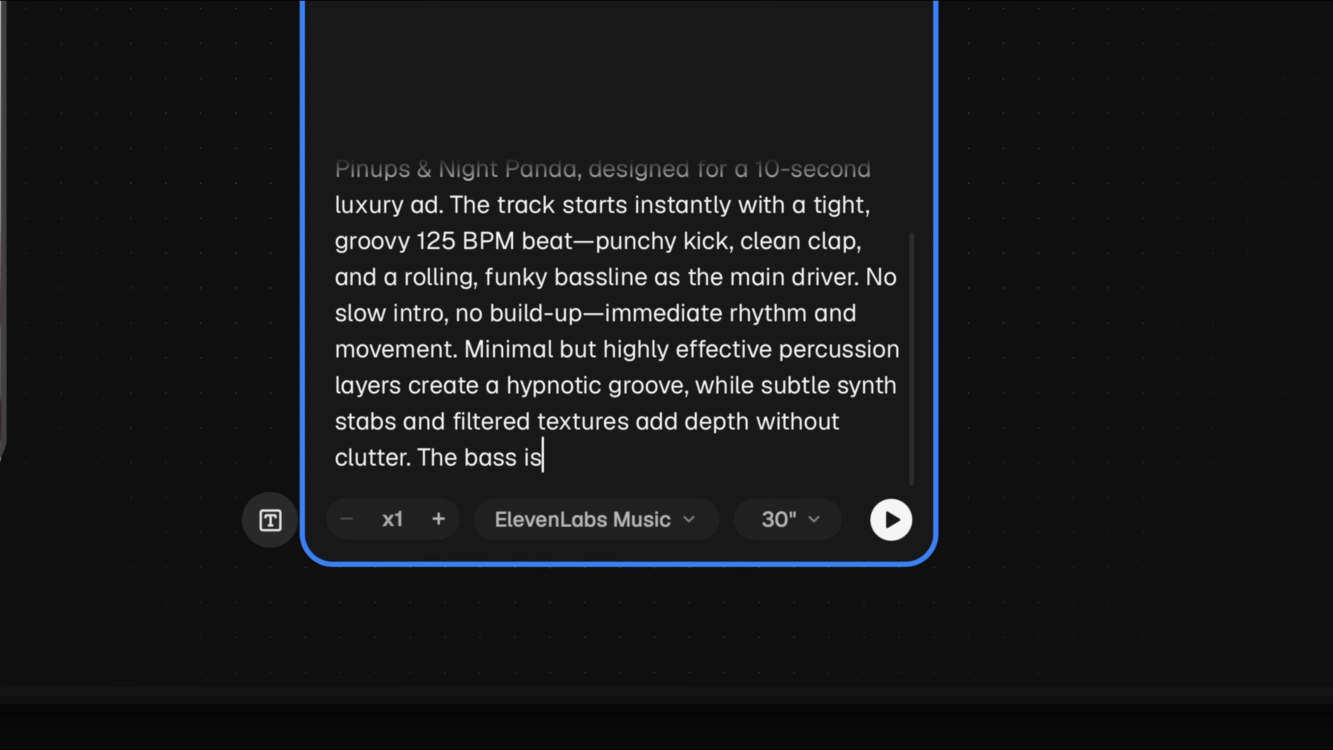
pyautogui.write(' warm, thick, and perfectly sidechained, giving a smooth bouncing feel. The arrangement evolves slightly with small variations and micro-transitions, maintaining constant energy an')
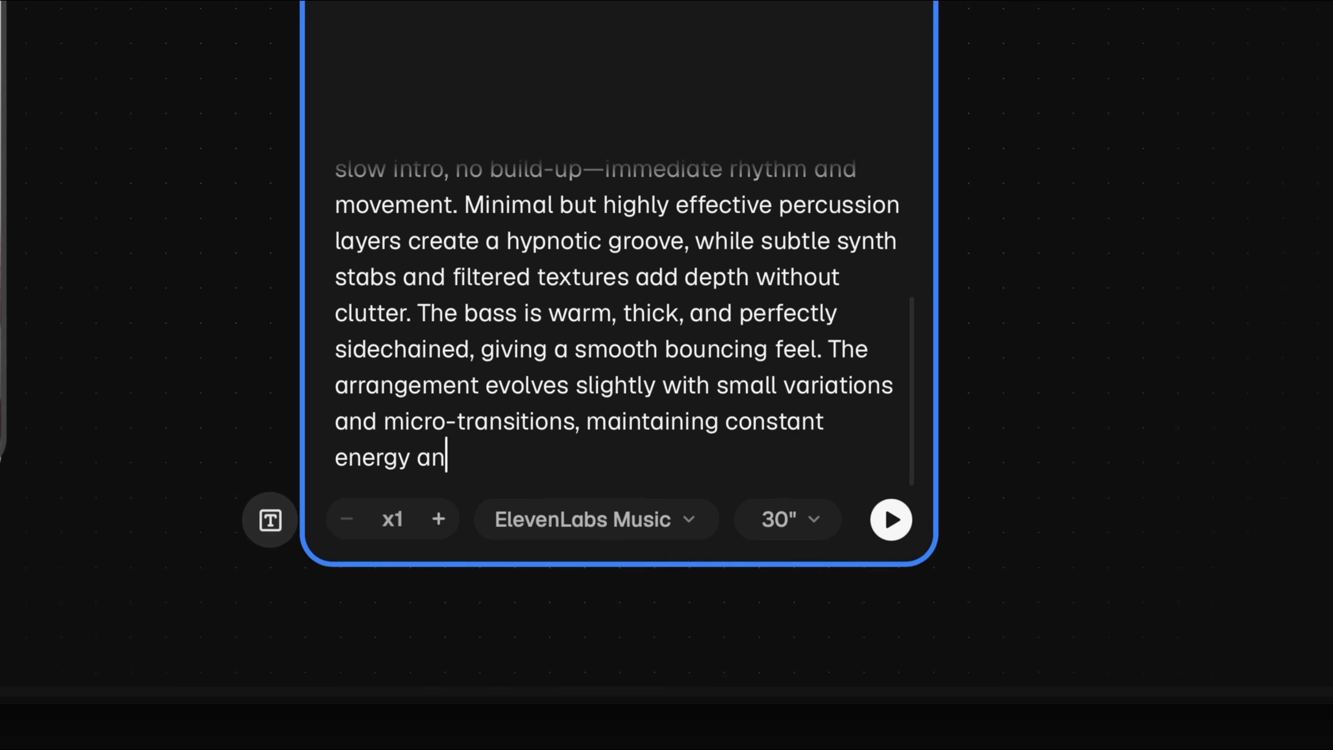
pyautogui.write('d flow. The mix is ultra-clean, punchy, and polished, with perfect balance and club-level clarity. No vocals, no unnecessary elements—just a confident, modern, sexy groove with pre')
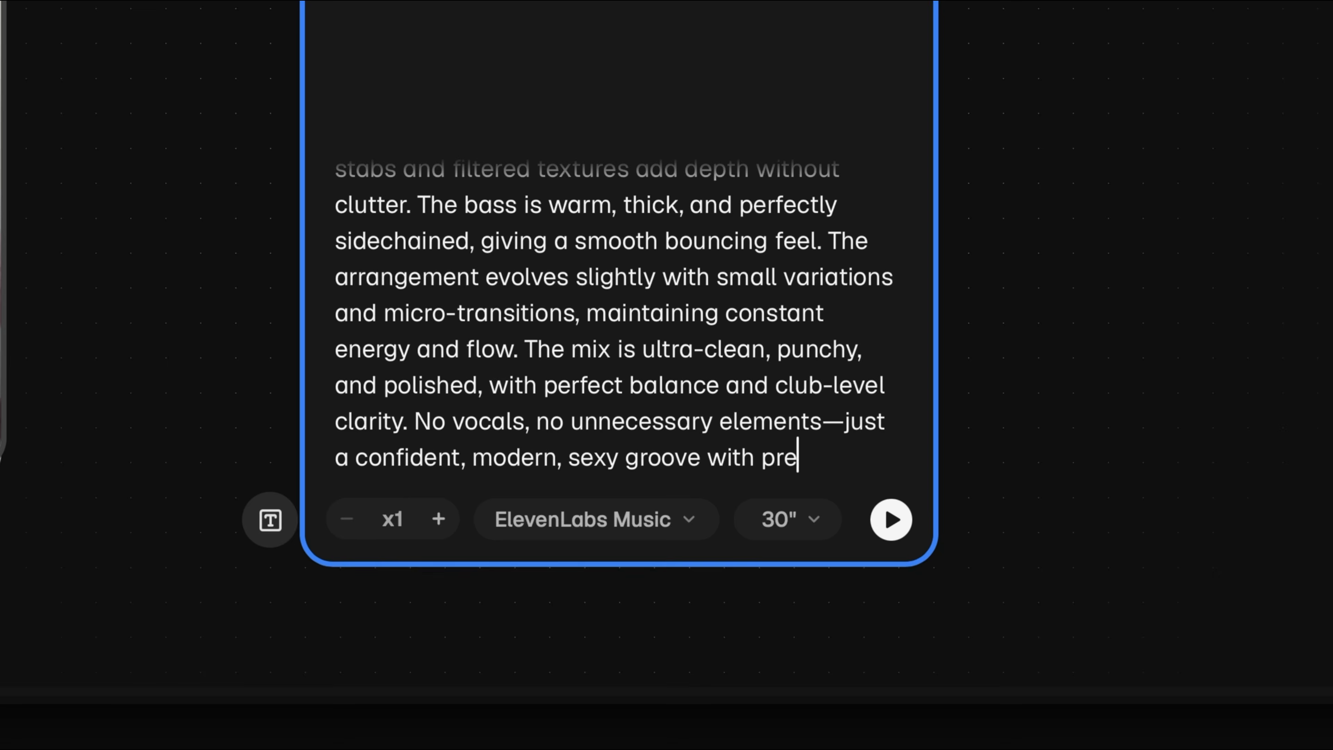
pyautogui.write('mium sound design, ideal for high-end product visuals.')
# Step: Set the music model to ElevenLabs Music and the duration to 10 seconds, and generate the track
pyautogui.click(657, 527)
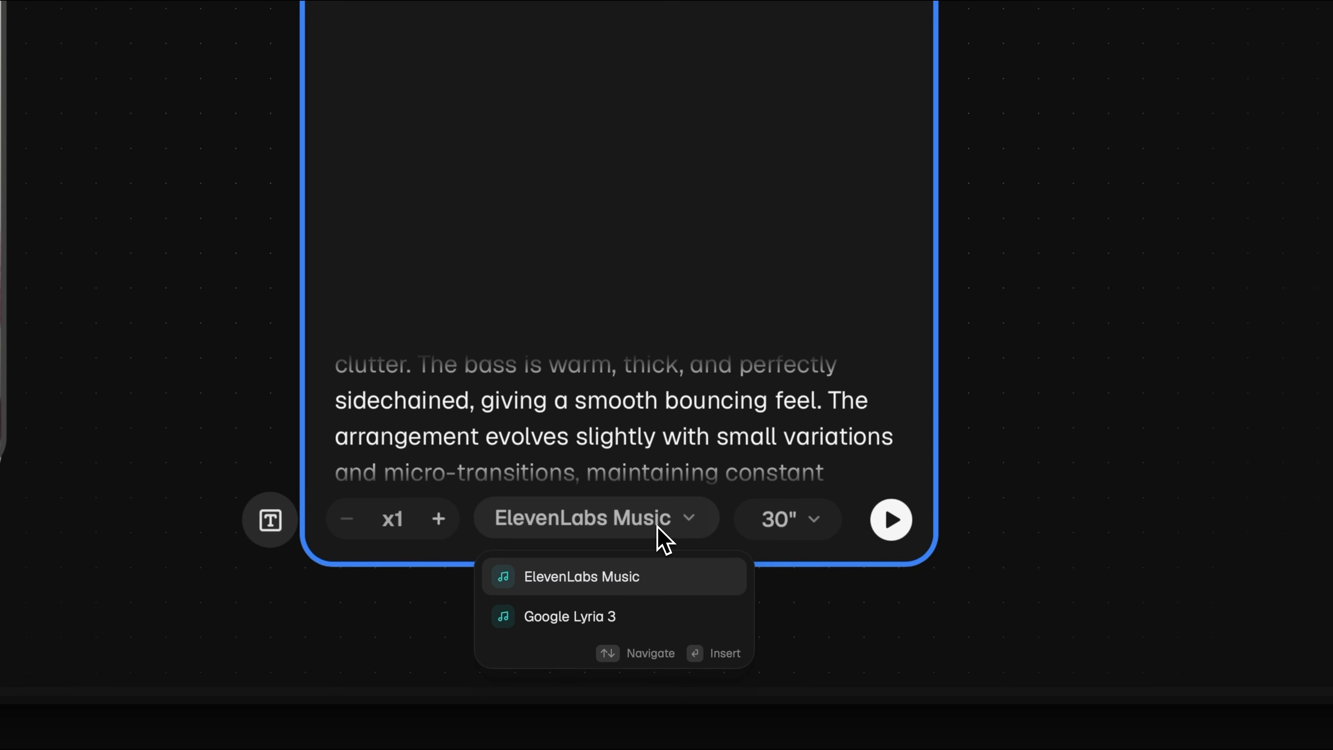
pyautogui.click(634, 571)
pyautogui.click(779, 519)
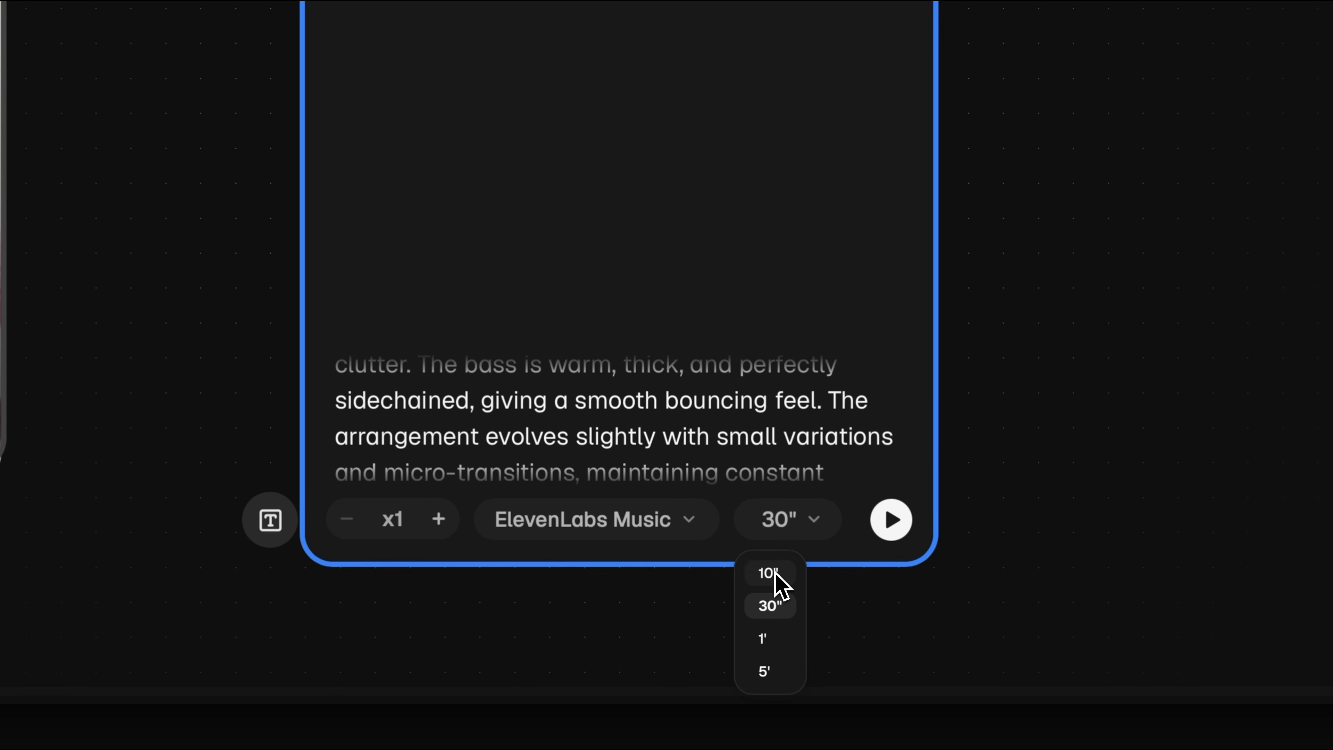
pyautogui.click(778, 577)
pyautogui.click(888, 520)
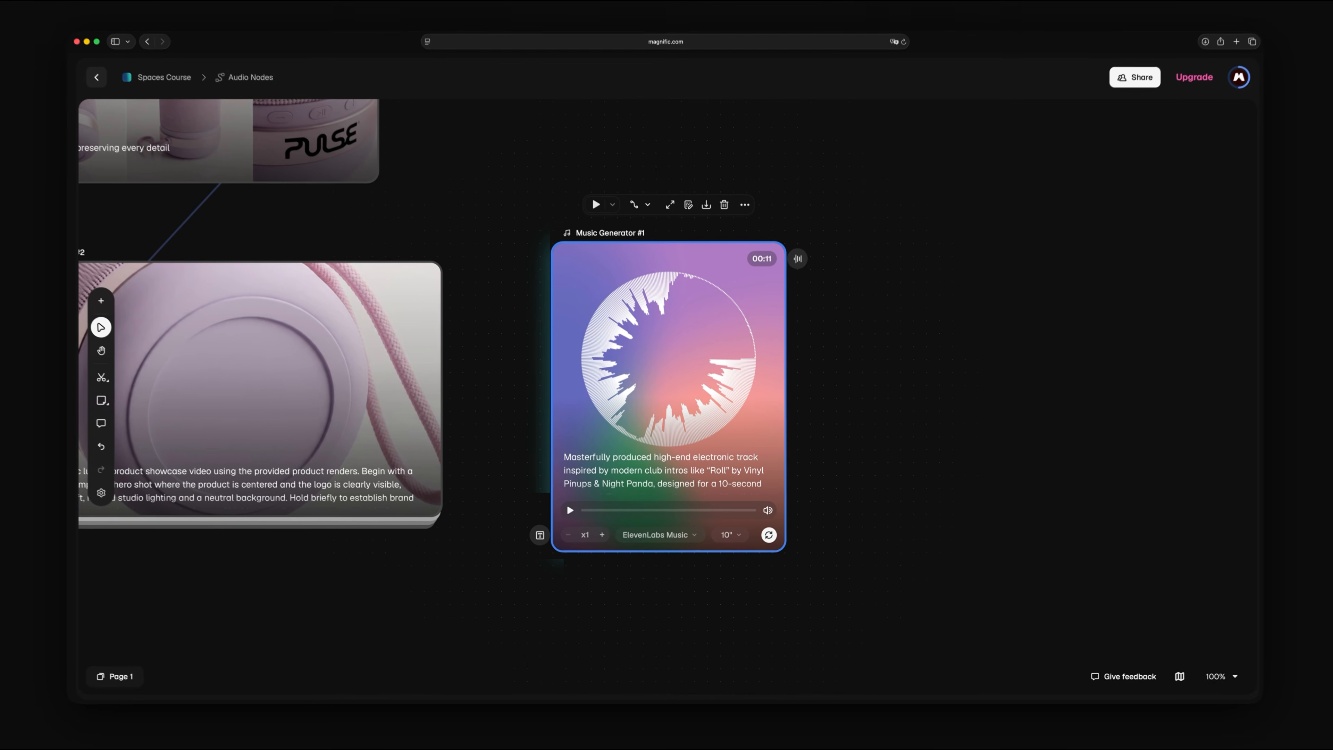
# Step: Add a Video Combiner node to the canvas beside the Music Generator #1 node
pyautogui.press('n')
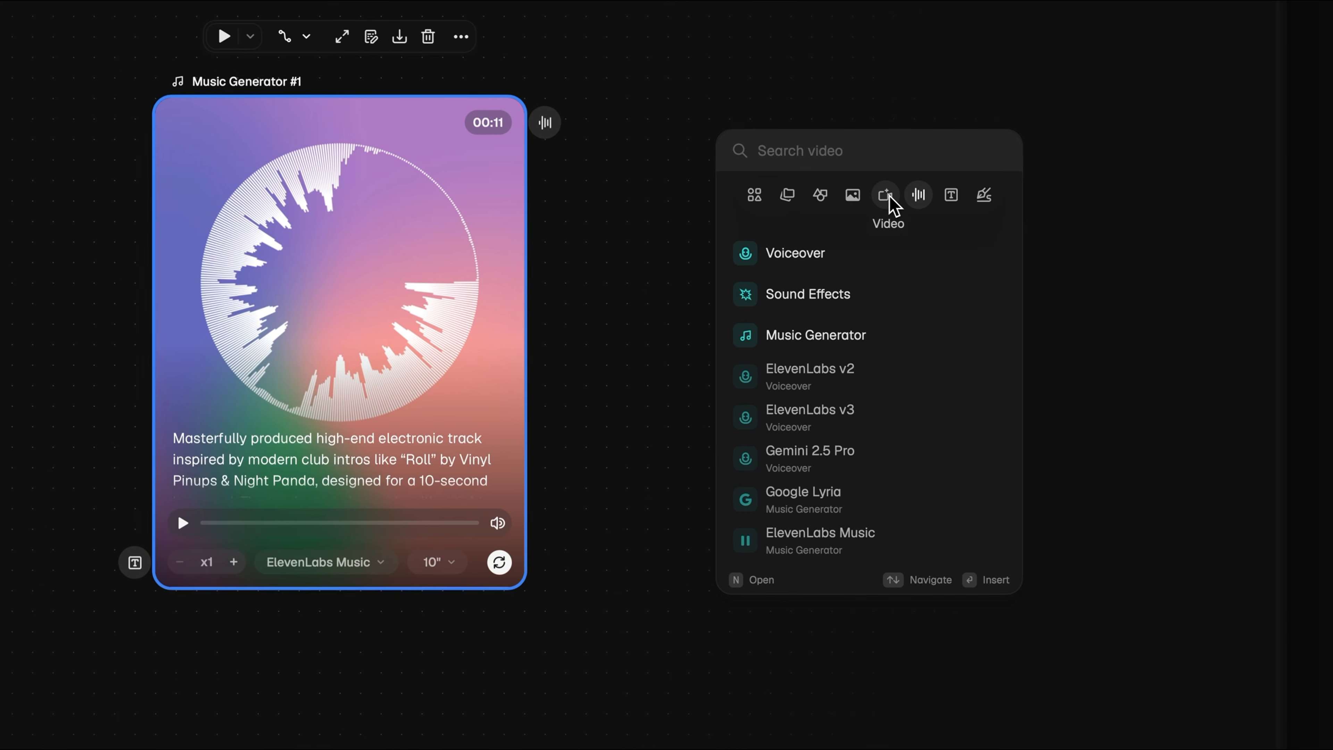
pyautogui.click(893, 202)
pyautogui.click(902, 339)
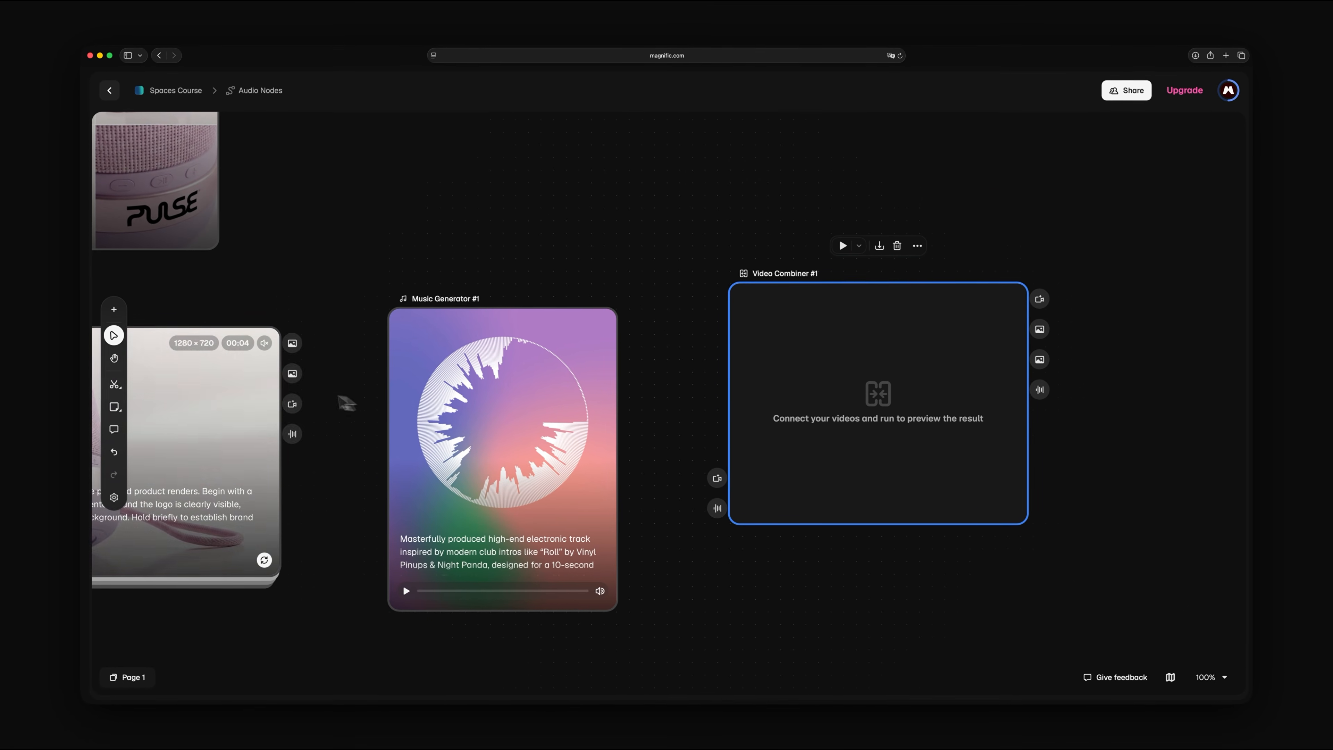
# Step: Connect the product video and the generated music to the Video Combiner's video and audio inputs, and run the combiner
pyautogui.moveTo(292, 403); pyautogui.dragTo(717, 478)
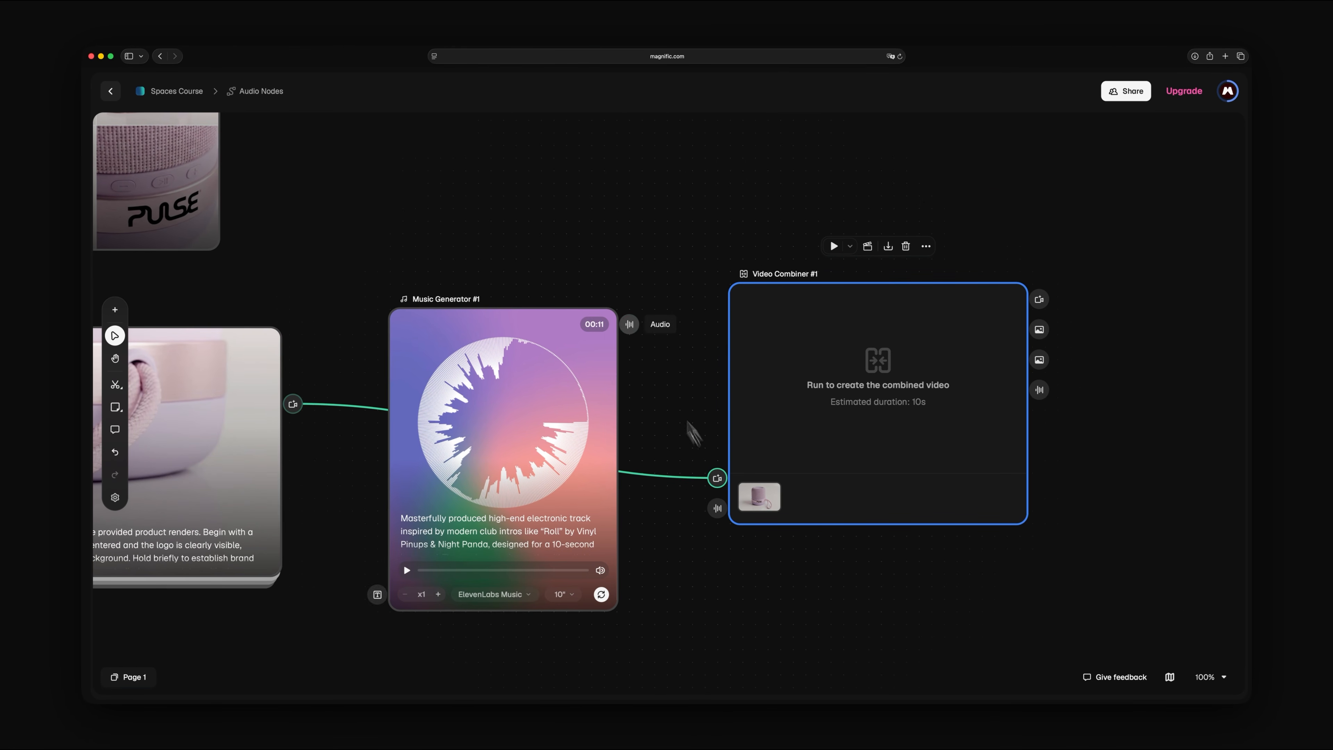
pyautogui.moveTo(630, 324); pyautogui.dragTo(713, 507)
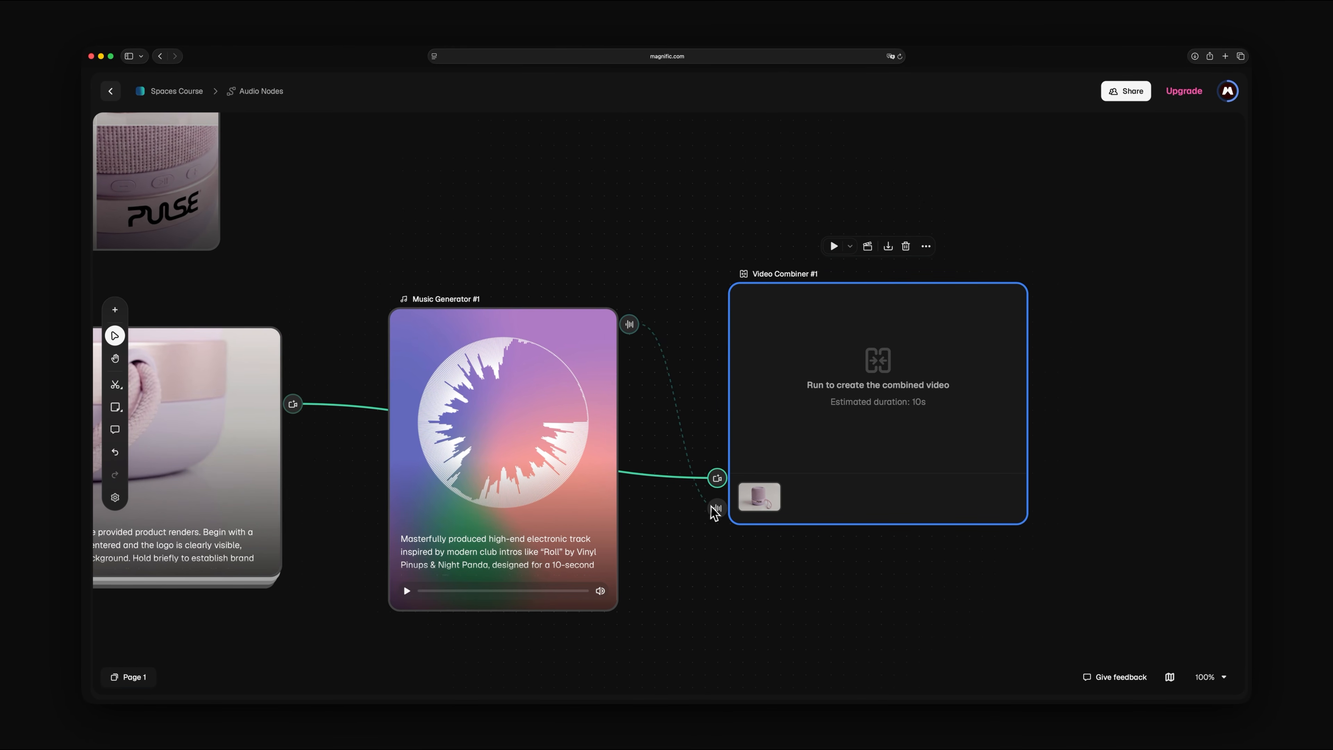
pyautogui.click(834, 246)
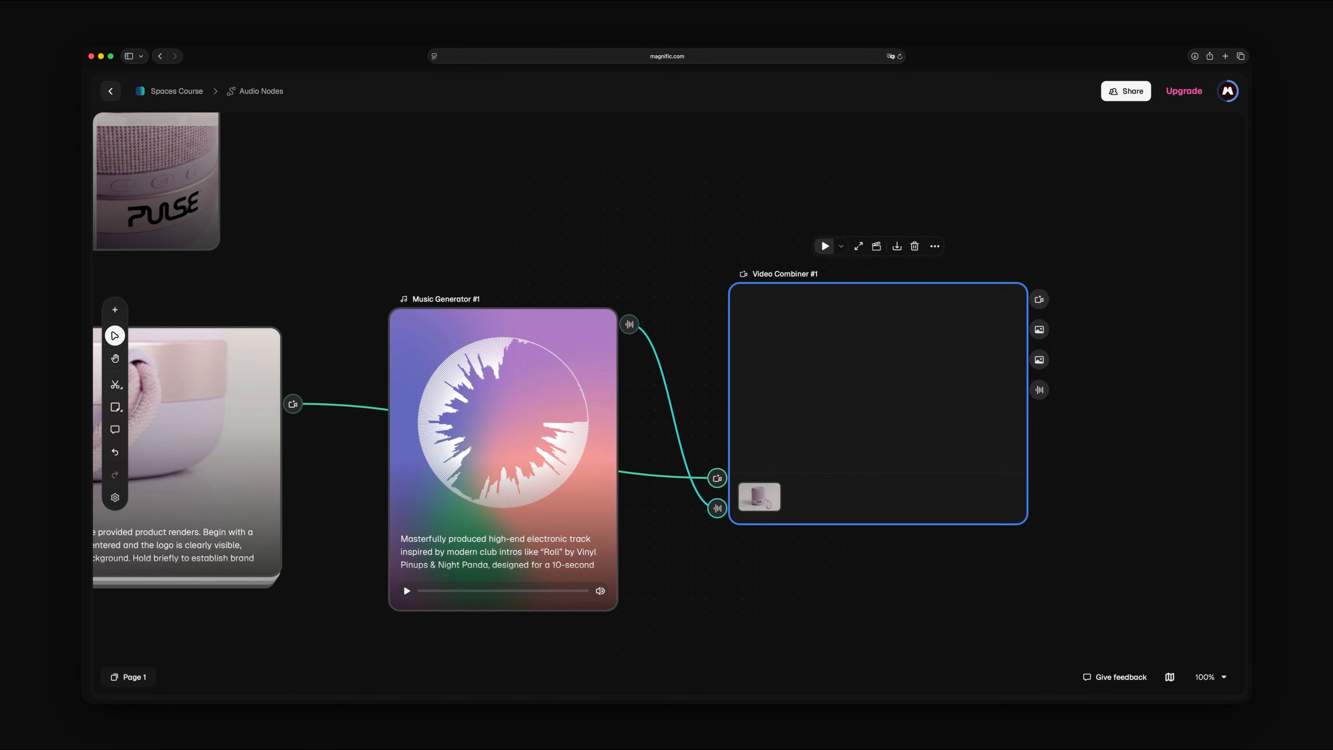
# Step: Preview the combined video at full size, and regenerate the music to get another version of the track
pyautogui.click(1005, 460)
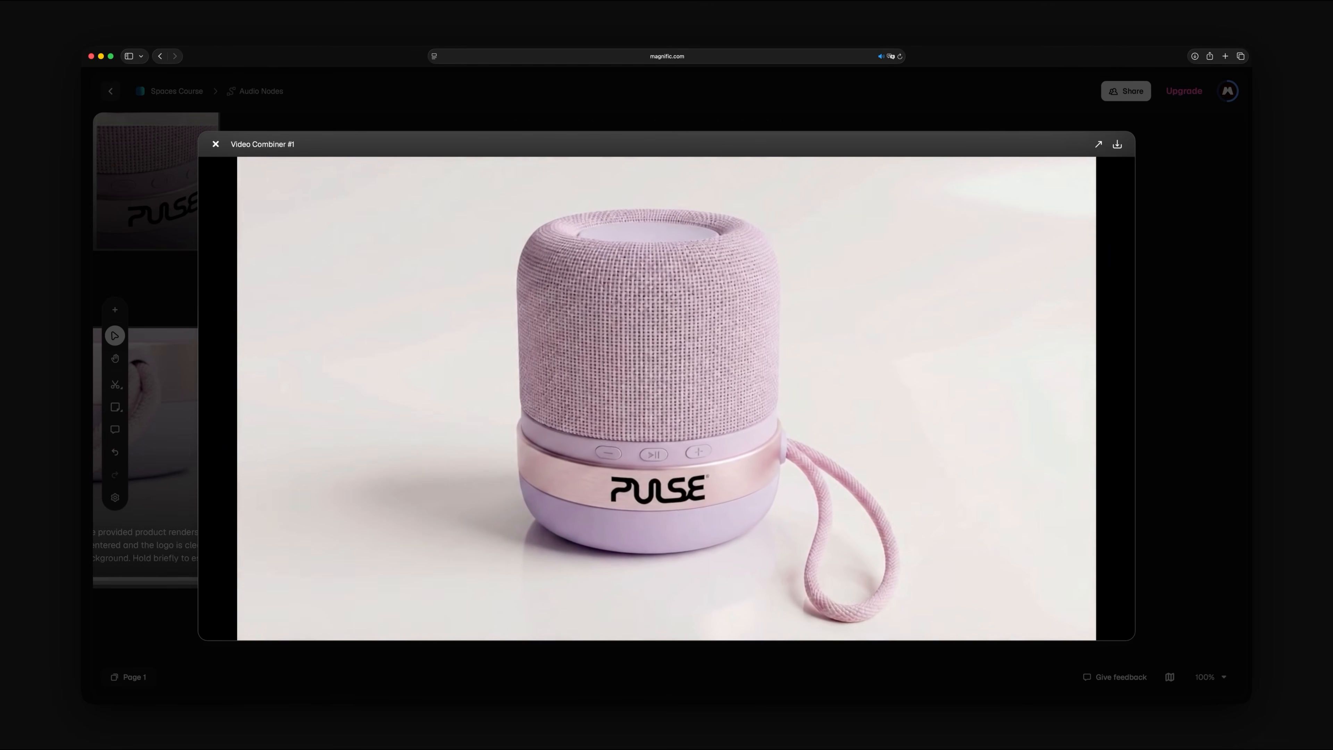
pyautogui.press('Escape')
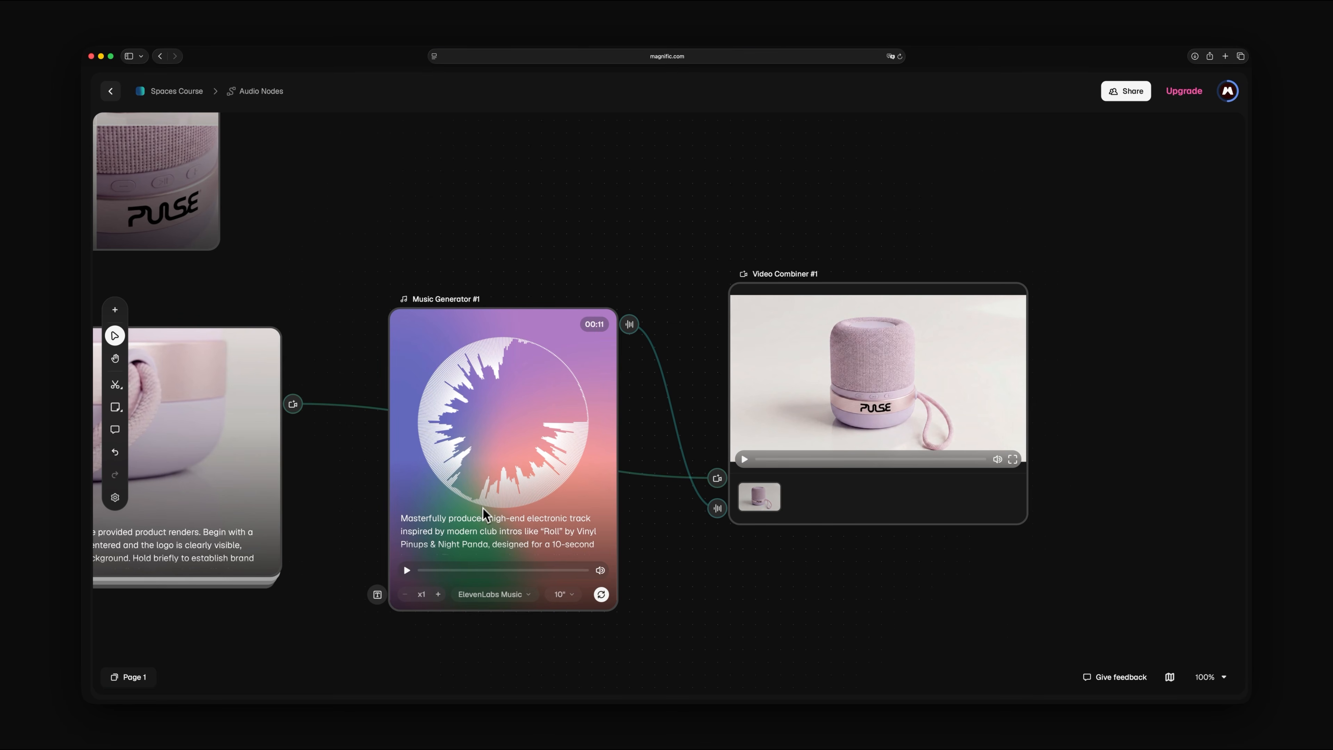
pyautogui.click(597, 590)
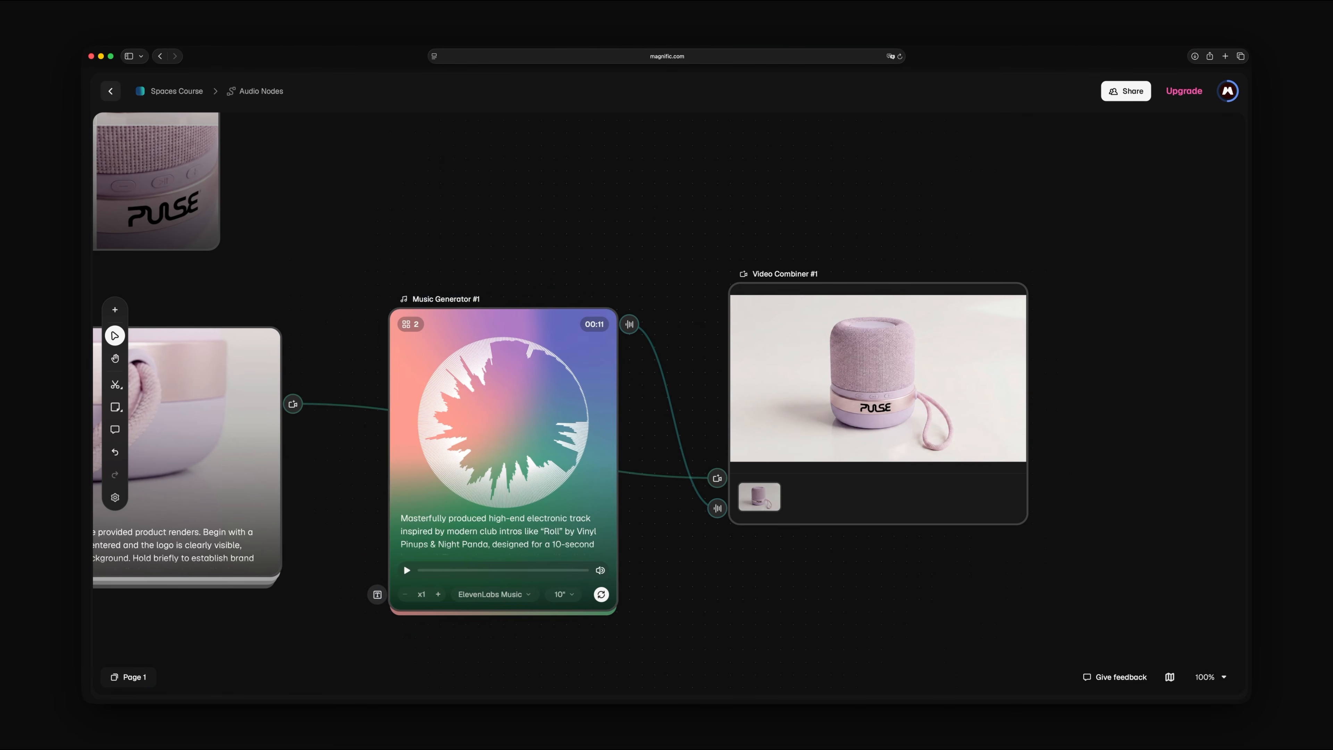
# Step: Add a Voiceover node in the canvas area beside the speaker render and the podcast studio image
pyautogui.moveTo(1055, 584); pyautogui.dragTo(160, 242)
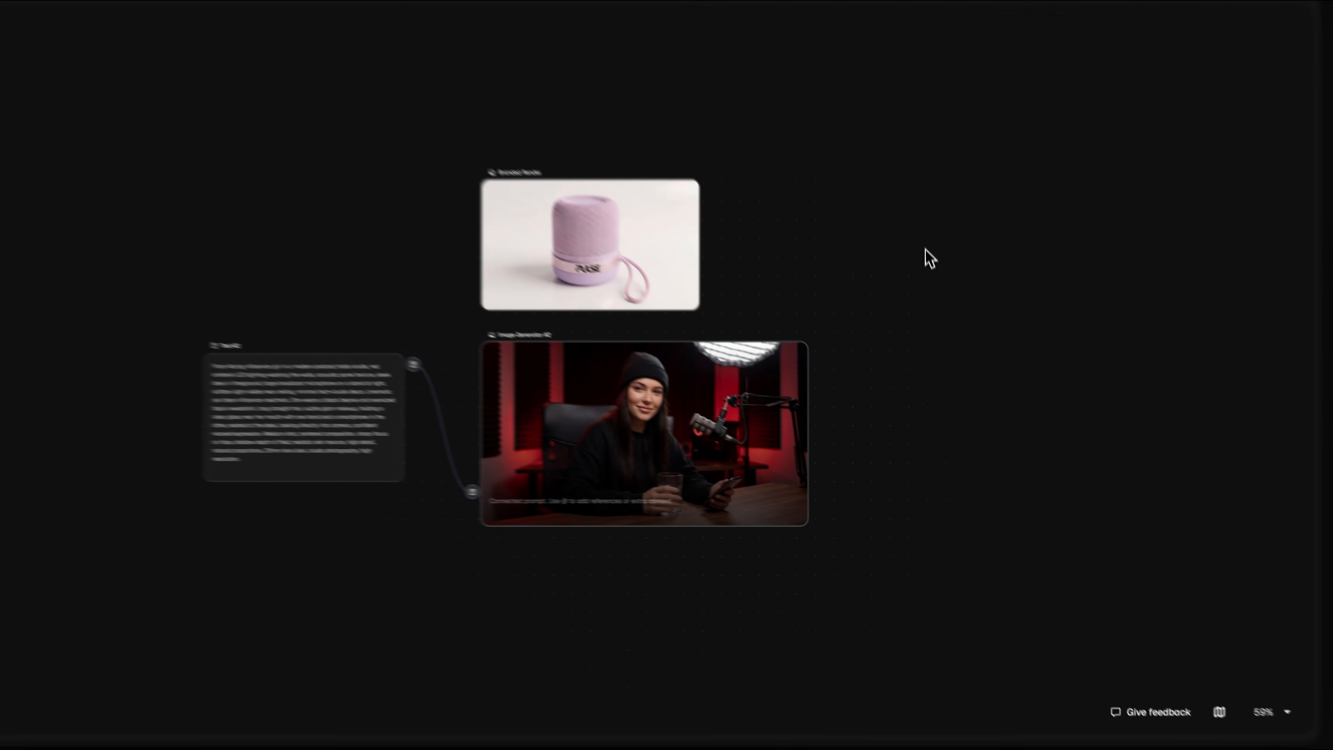
pyautogui.press('a')
pyautogui.click(952, 337)
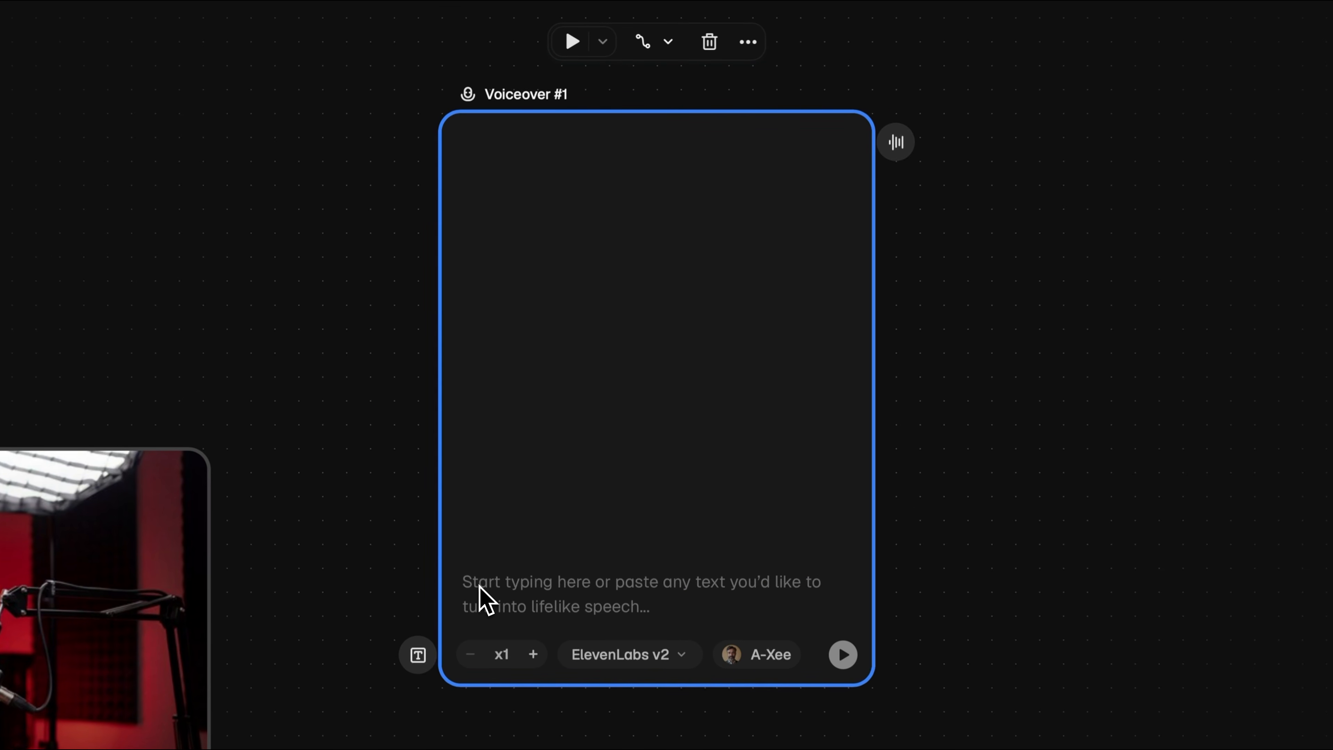
# Step: Choose ElevenLabs v2 as the model of the Voiceover #1 node
pyautogui.click(418, 655)
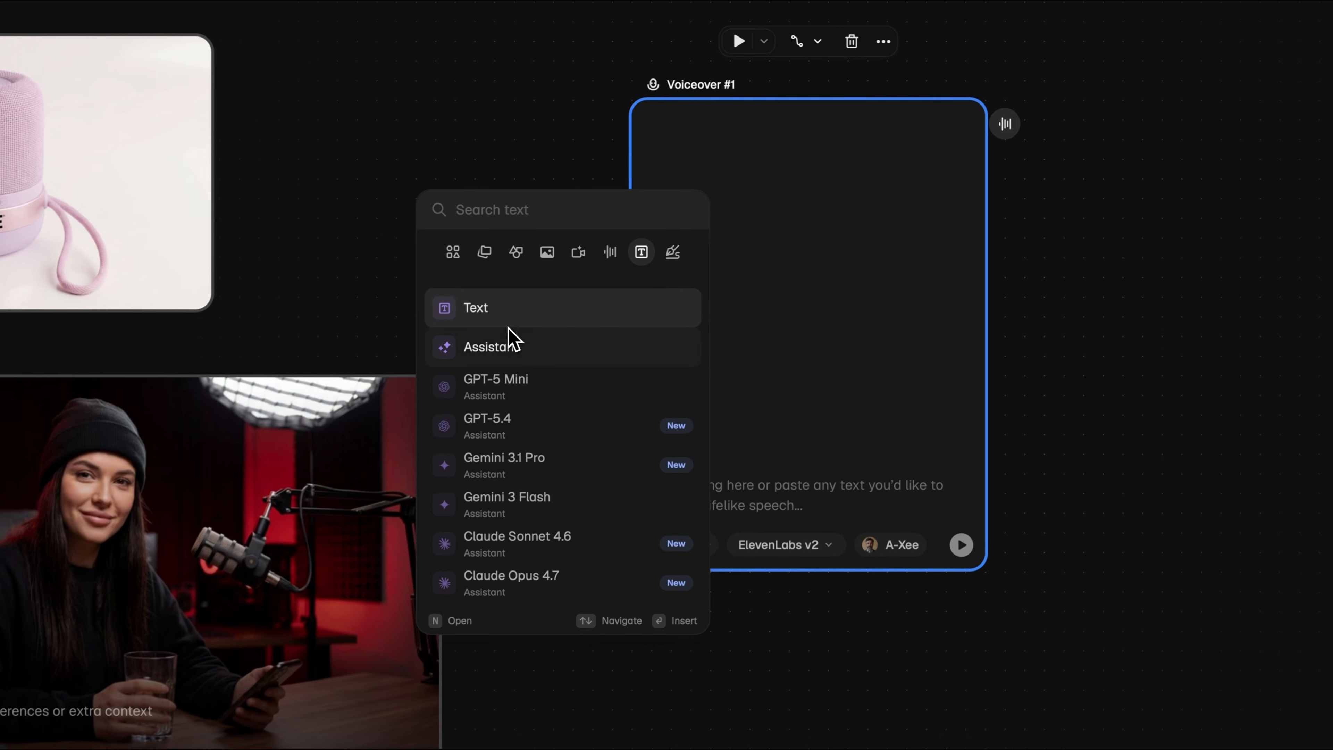
pyautogui.press('Escape')
pyautogui.click(800, 545)
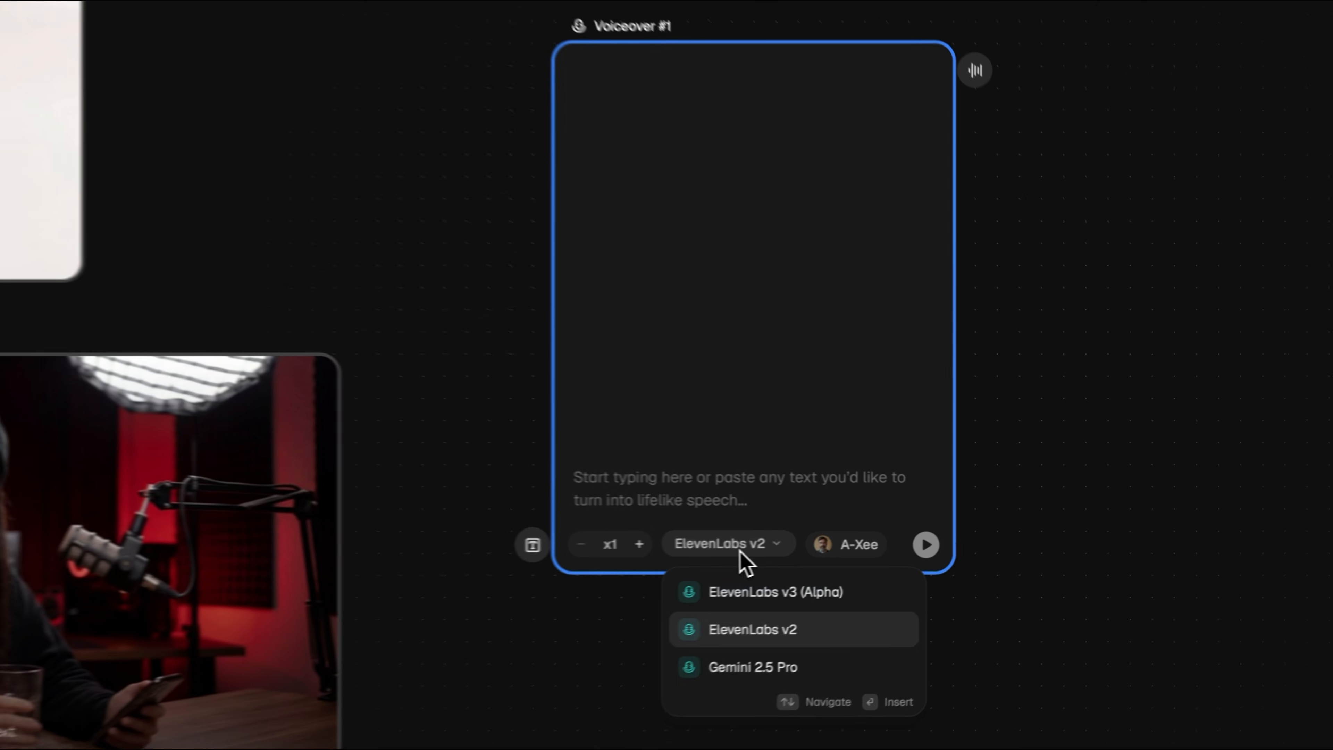
pyautogui.click(713, 639)
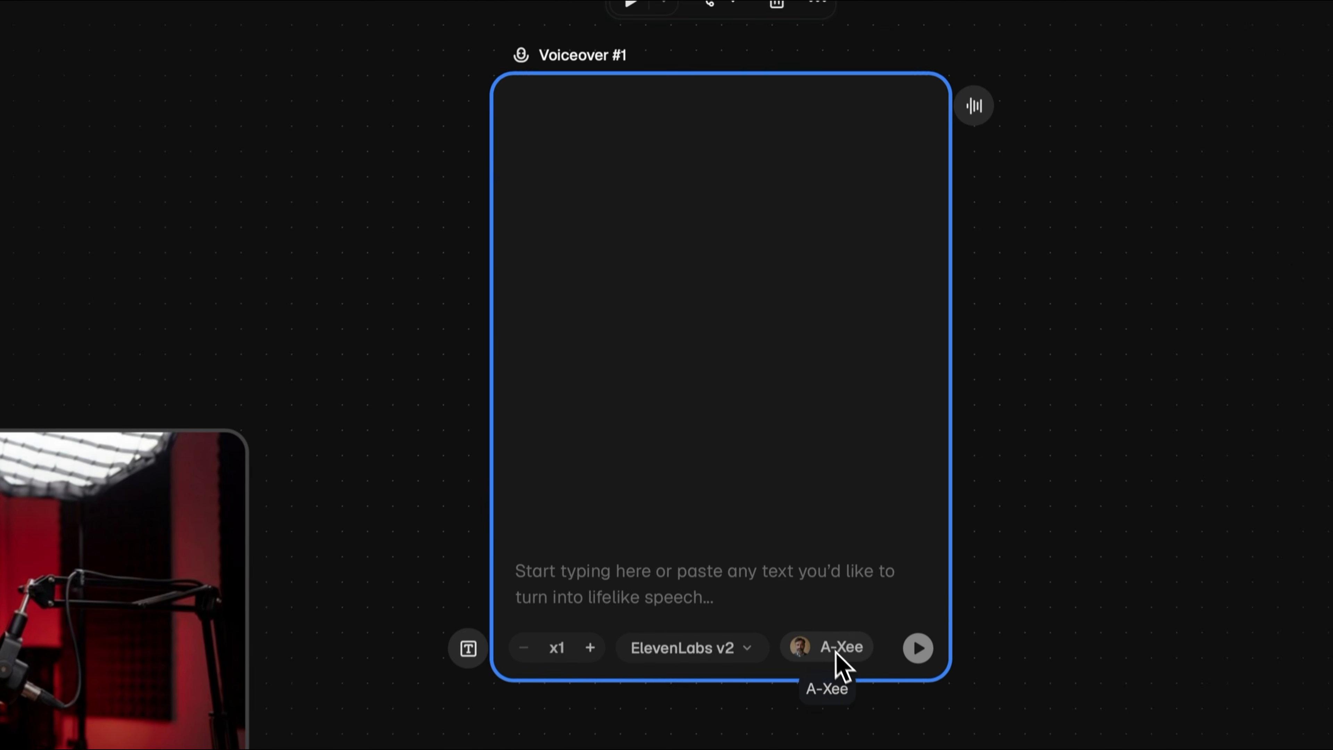
pyautogui.click(840, 664)
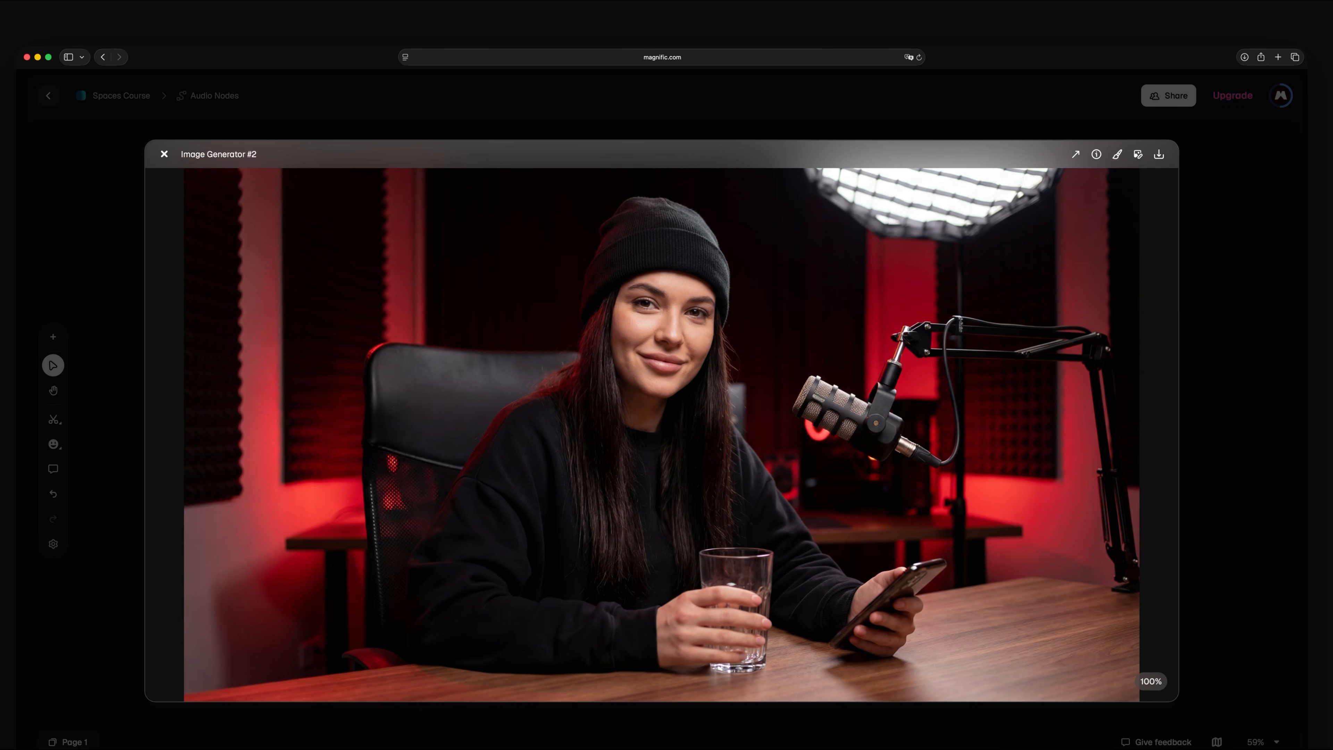
pyautogui.press('Escape')
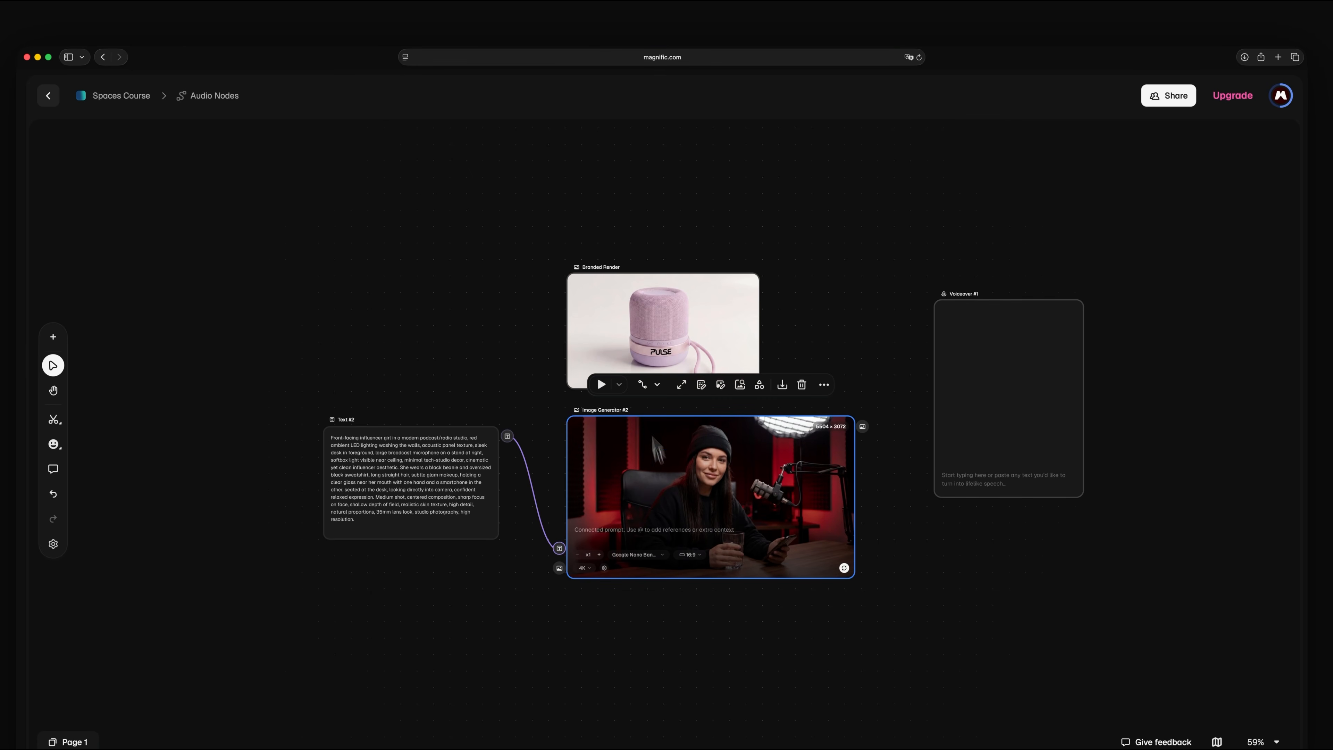
pyautogui.doubleClick(628, 335)
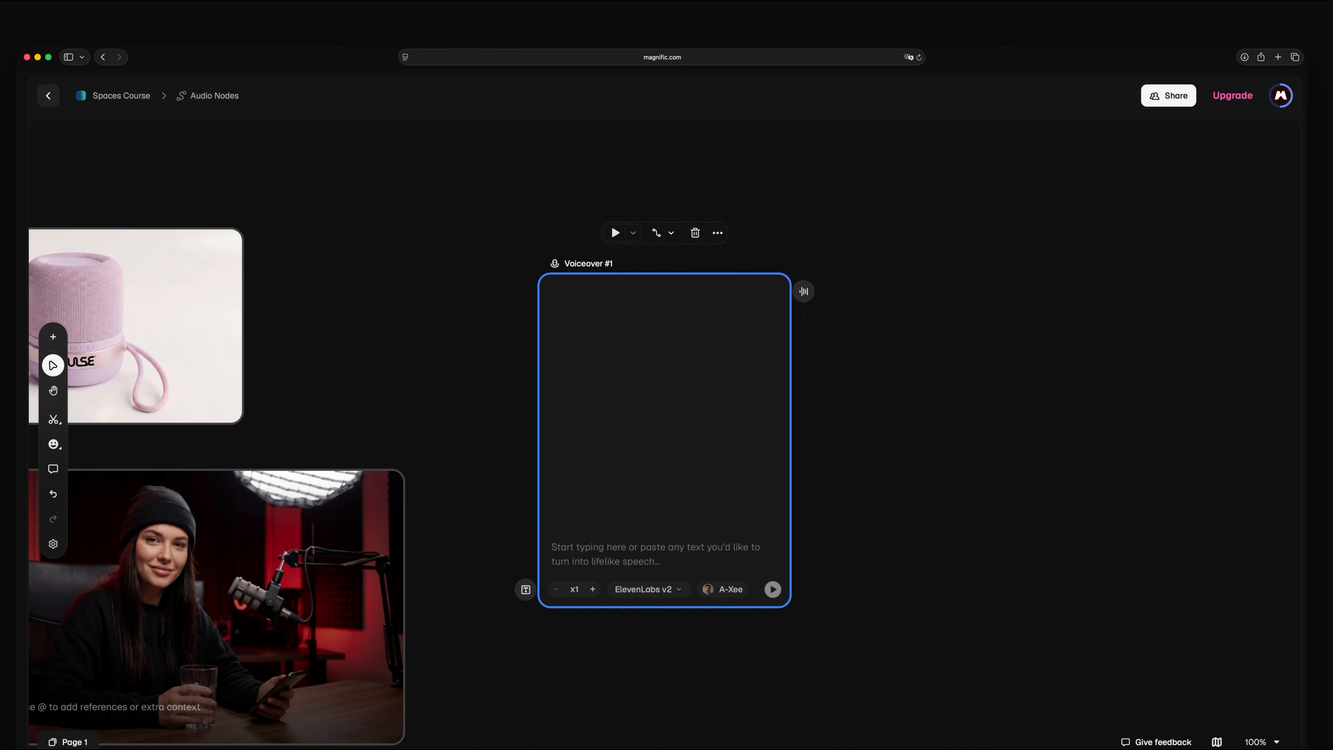
# Step: Enter the Voiceover #1 script: "I’m obsessed with this. The sound, the design… it just fits my vibe perfectly. I never leave without it."
pyautogui.click(559, 552)
pyautogui.write('"I’m obsessed with this. The sound, the design… it just fits my vibe perfectly. I never leave without it."')
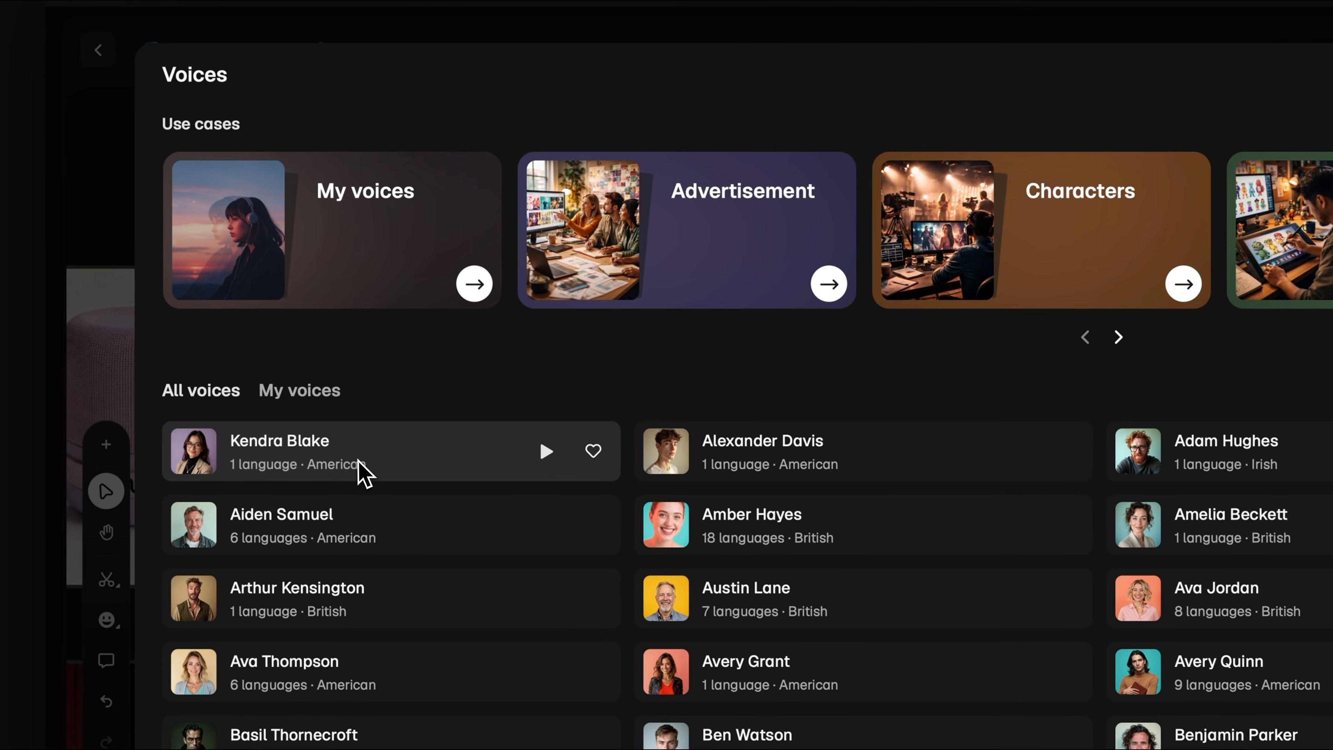
# Step: Choose the Kendra Blake voice for the Voiceover #1 node and generate the voiceover
pyautogui.click(360, 467)
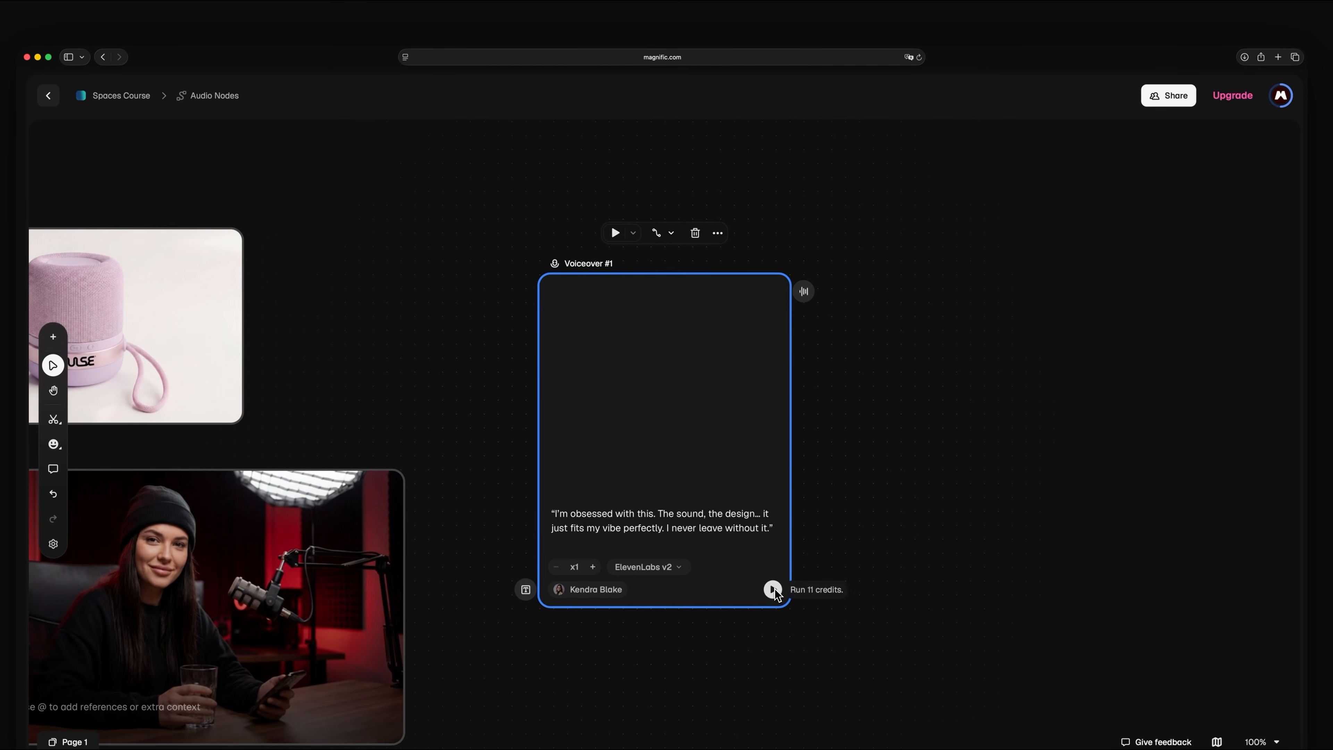
pyautogui.click(1028, 724)
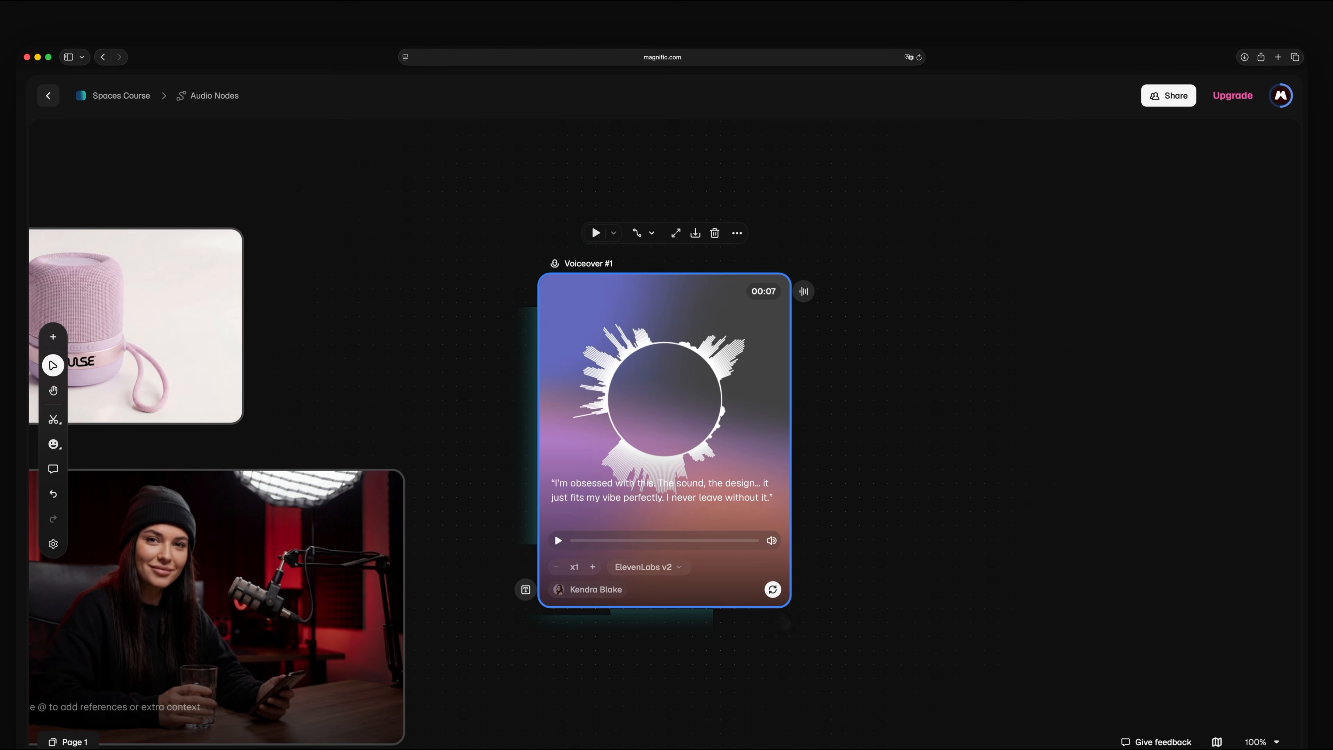
# Step: Create a Video Generator node from the podcast studio image, and connect the speaker render and the Voiceover #1 audio to it
pyautogui.moveTo(415, 488); pyautogui.dragTo(901, 405)
pyautogui.click(945, 471)
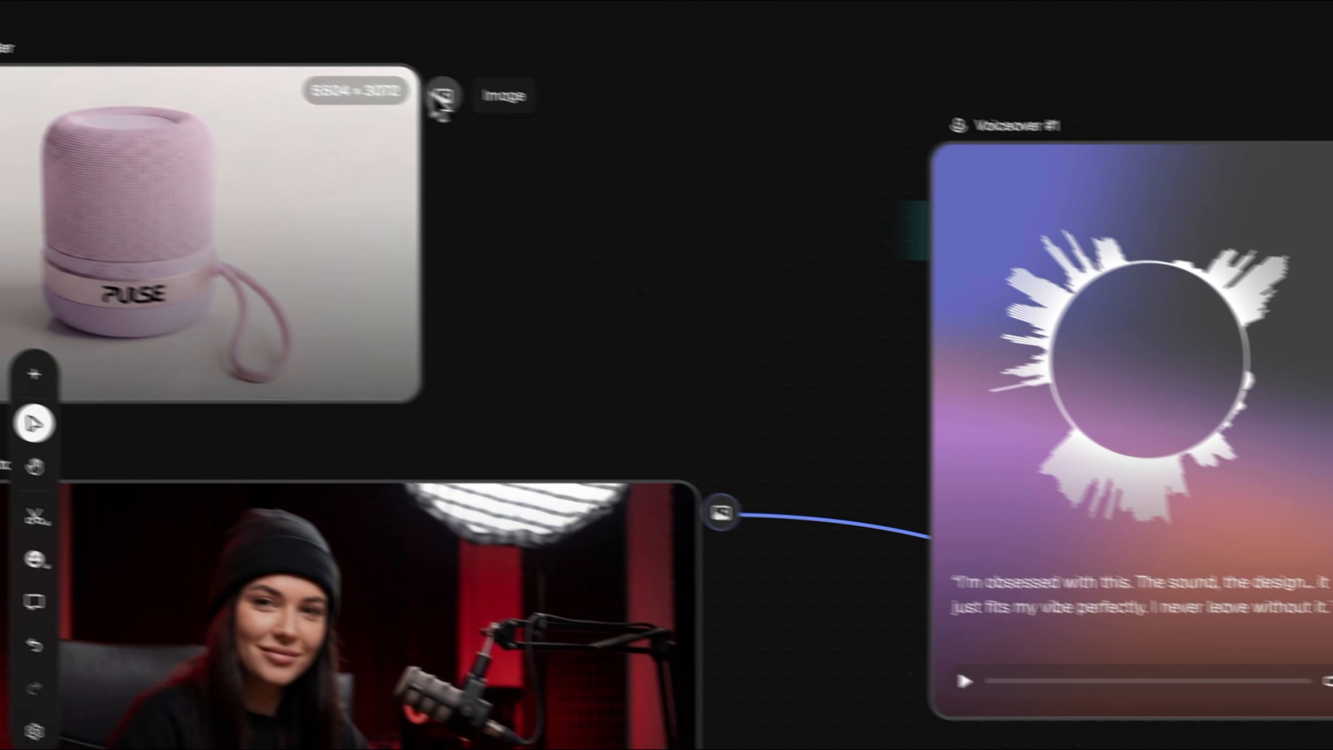
pyautogui.moveTo(440, 97); pyautogui.dragTo(905, 494)
pyautogui.moveTo(834, 203); pyautogui.dragTo(909, 470)
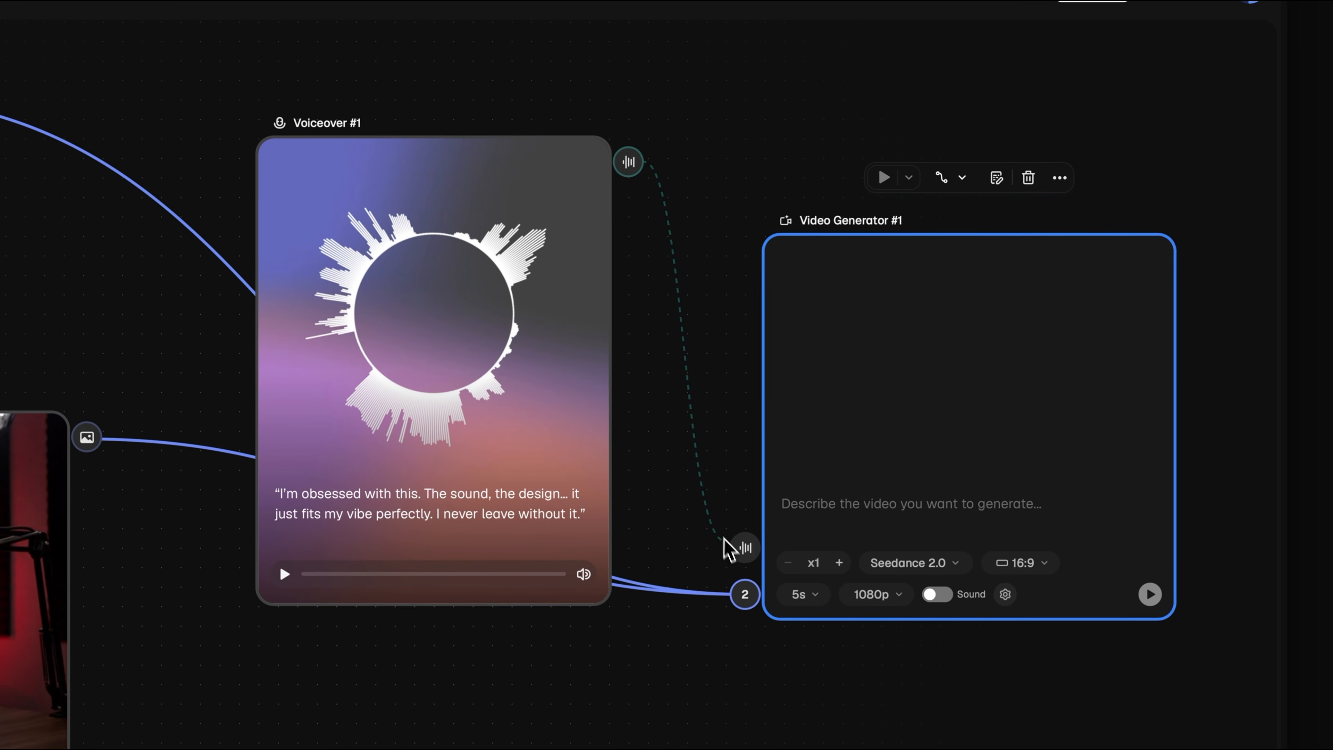
pyautogui.moveTo(740, 559); pyautogui.dragTo(739, 560)
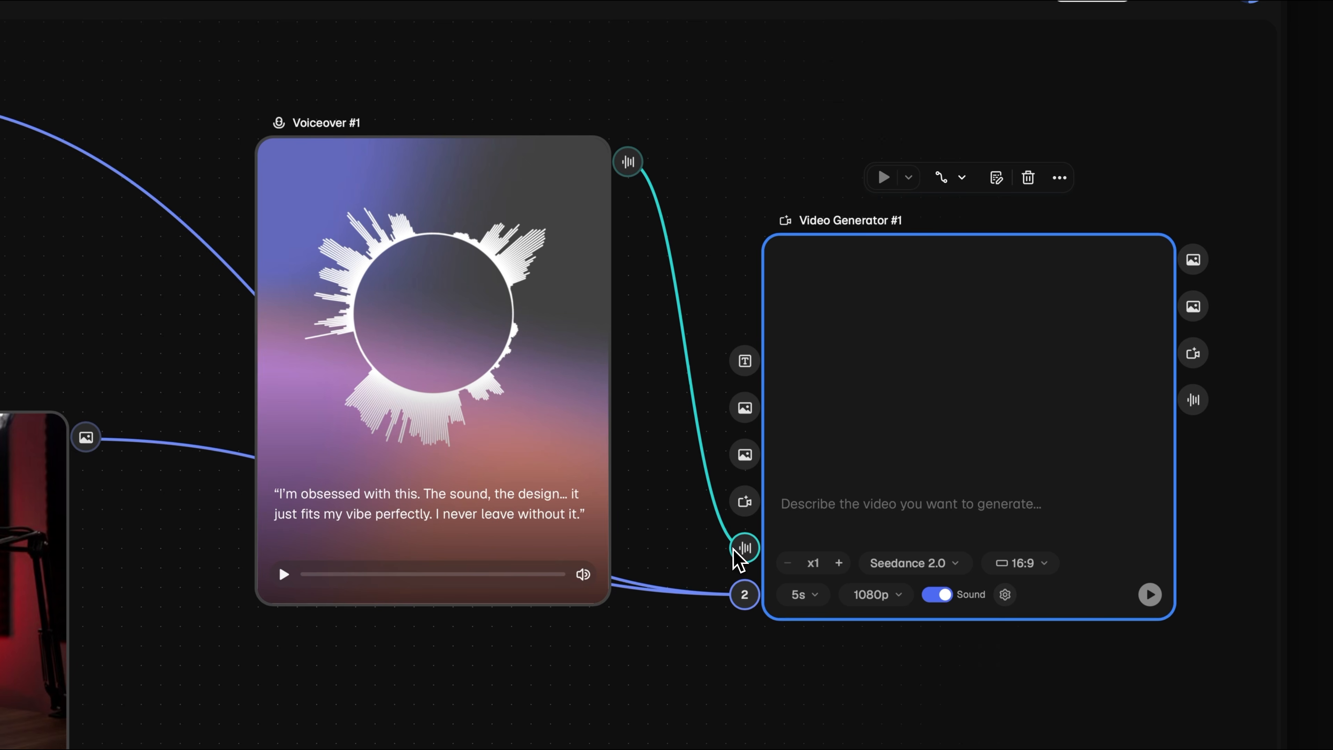
pyautogui.write('Use my influencer from @Image Generator #2 in that exact setting, saying what is inside @Voiceover #')
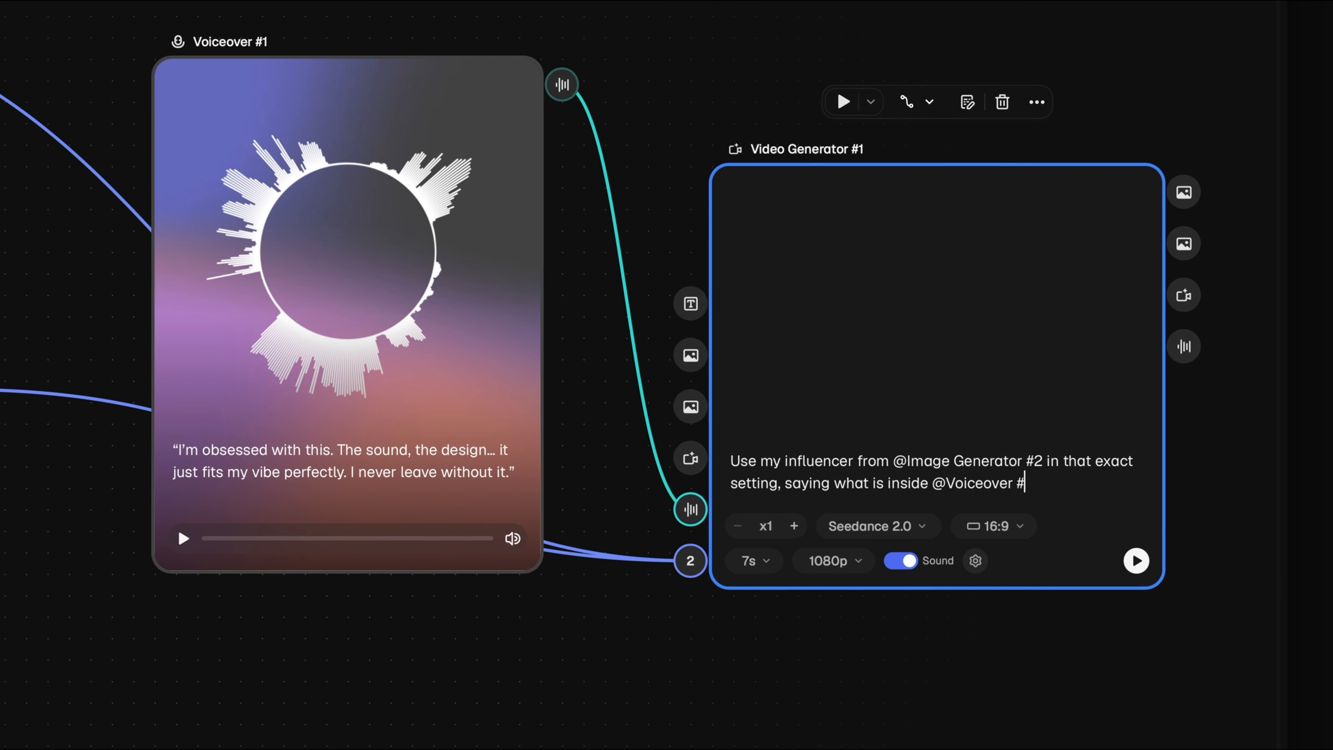
pyautogui.write('1 She is casually presenting the speaker @Branded render in a lifestyle context, moving it slightly in her hands, showin')
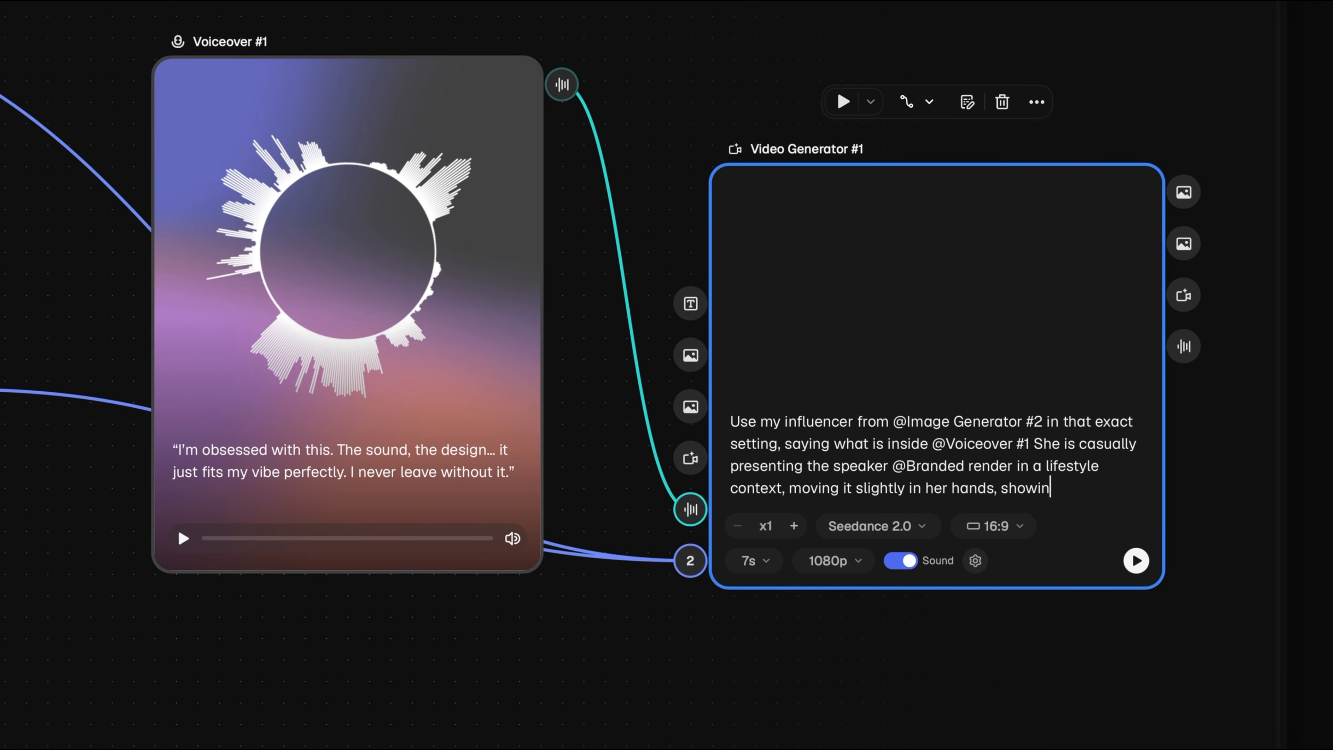
pyautogui.write('g it to camera, adjusting the strap, and bringing it closer as she speaks. Her gestures feel relaxed, authentic and effo')
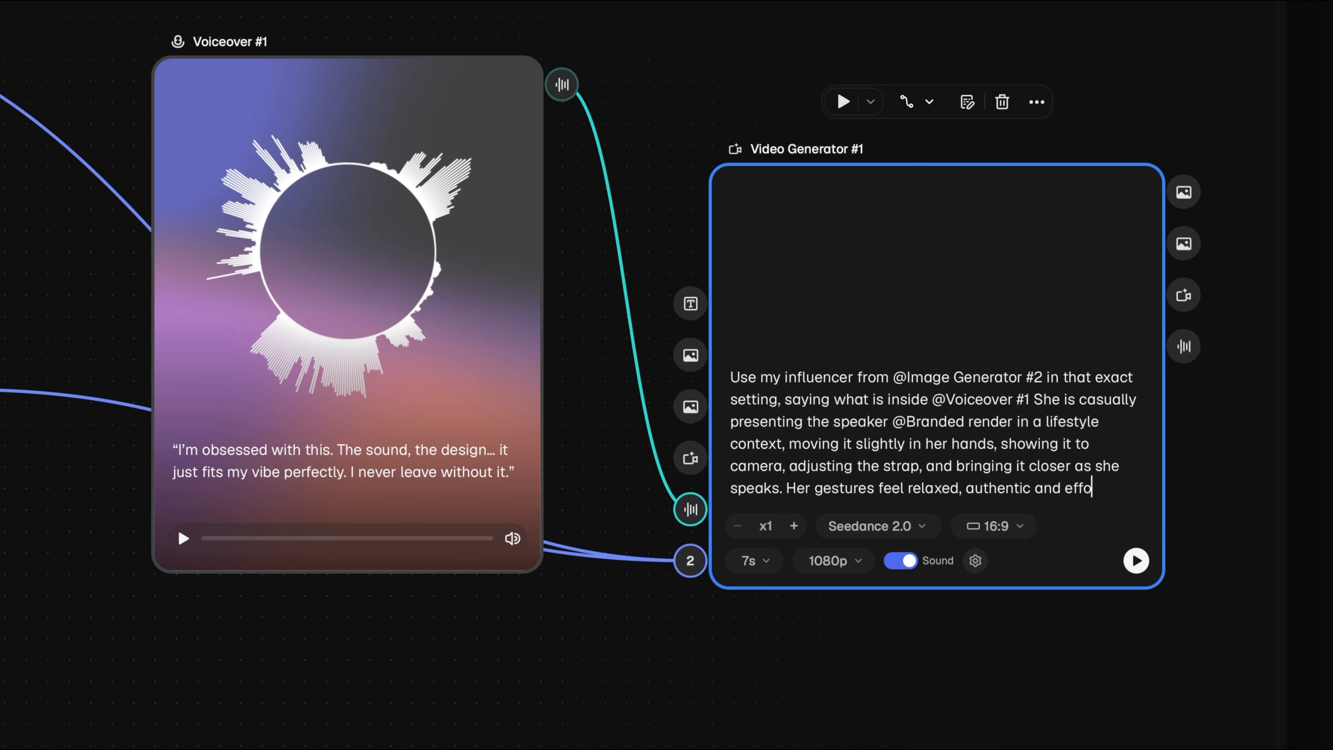
pyautogui.write('rtless, like a real influencer moment, not scripted. She looks at the camera with a friendly, confident expression, occa')
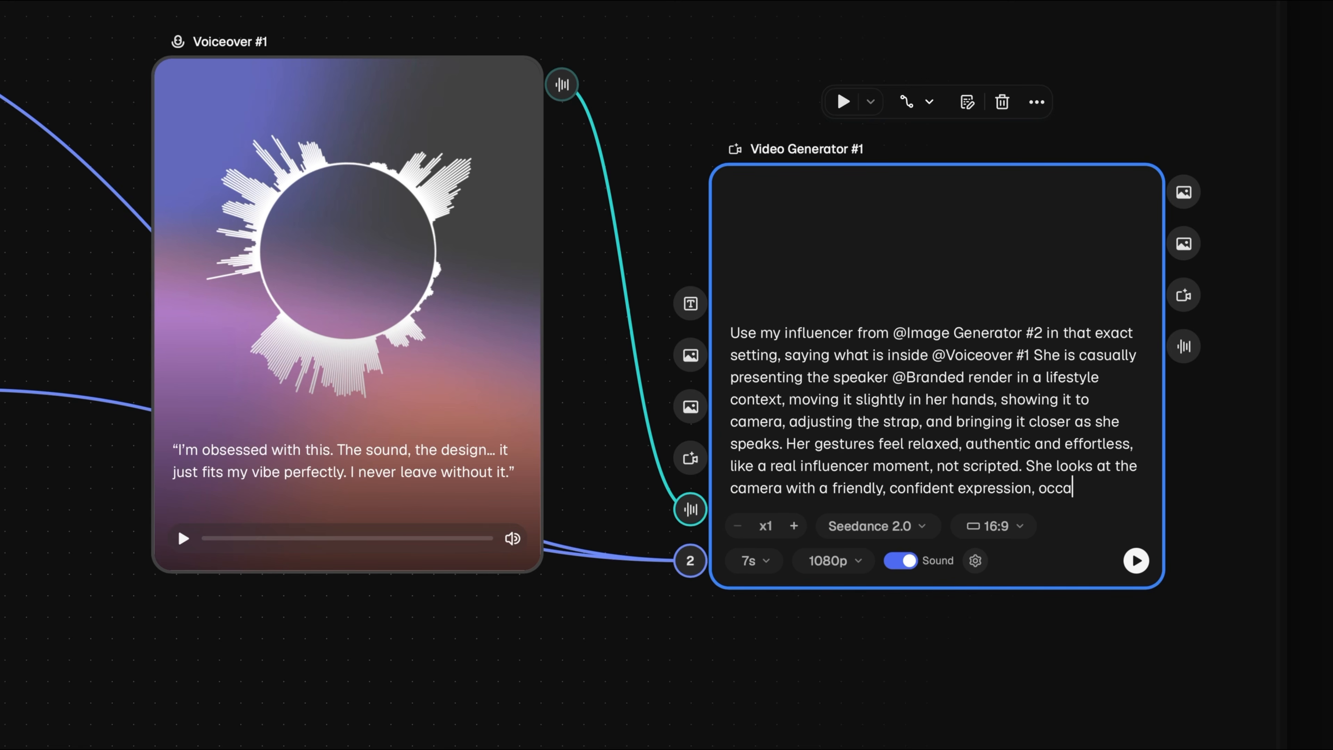
pyautogui.write('sionally glancing at the produ')
pyautogui.write(' While doing this, she says exactly what is inside @Voiceover')
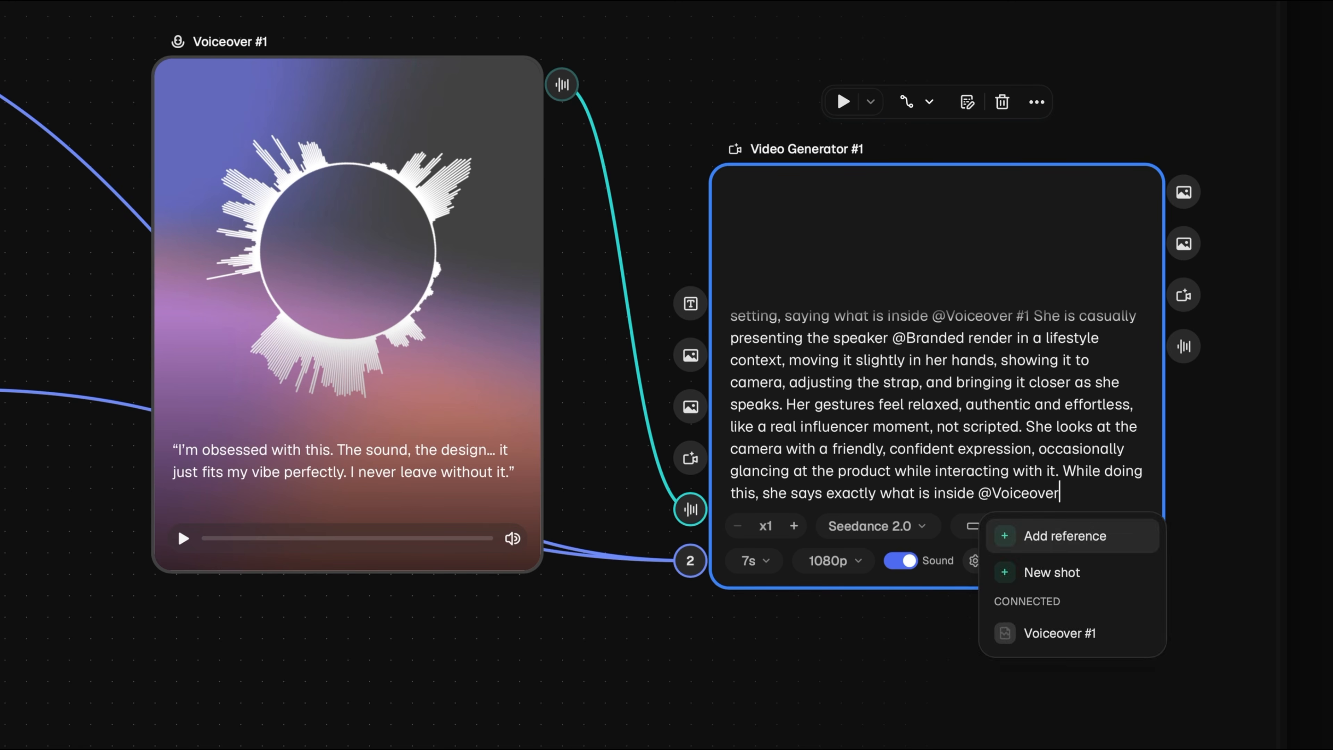
pyautogui.press('Return')
pyautogui.write(', synced naturally with her mouth and gestures. The tone is casual, relatable and modern, like a short social media ')
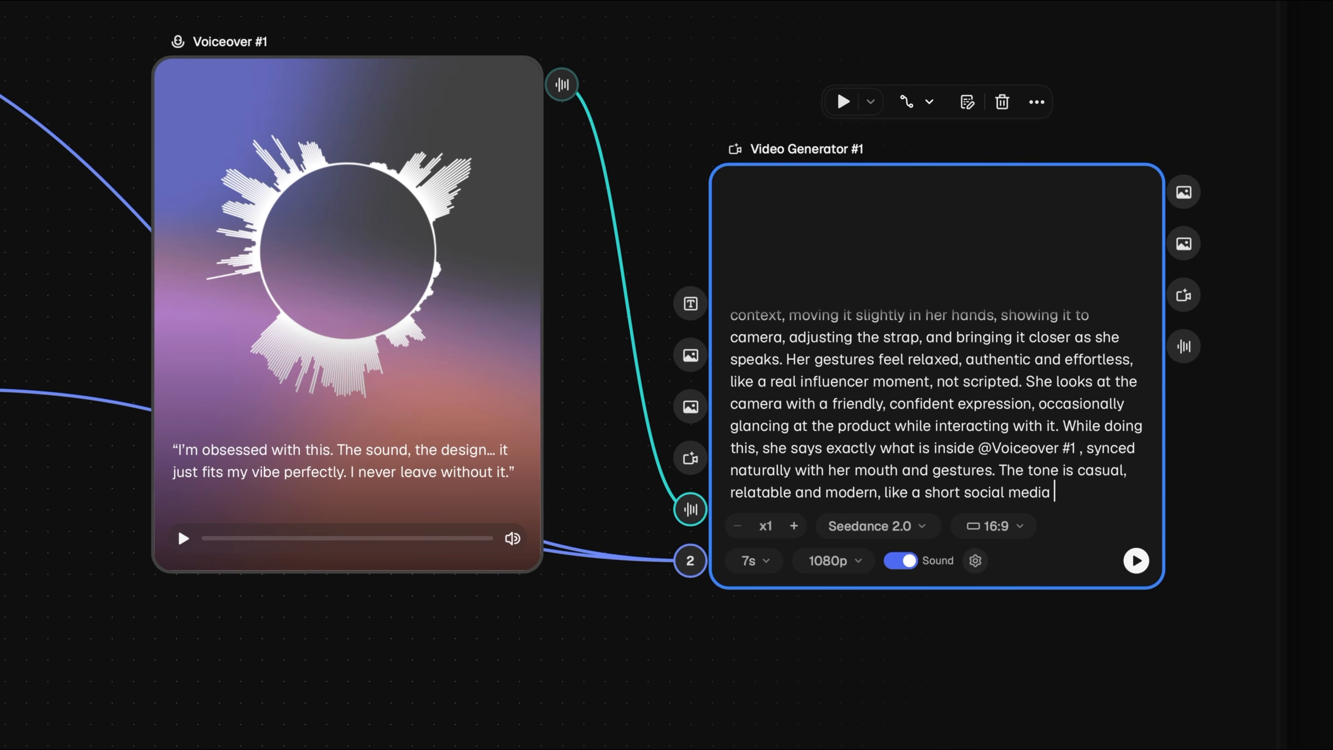
pyautogui.write('clip. The camera remains clean and slightly dynamic, with subtle movement to keep it engaging, maintaining a natural, hi')
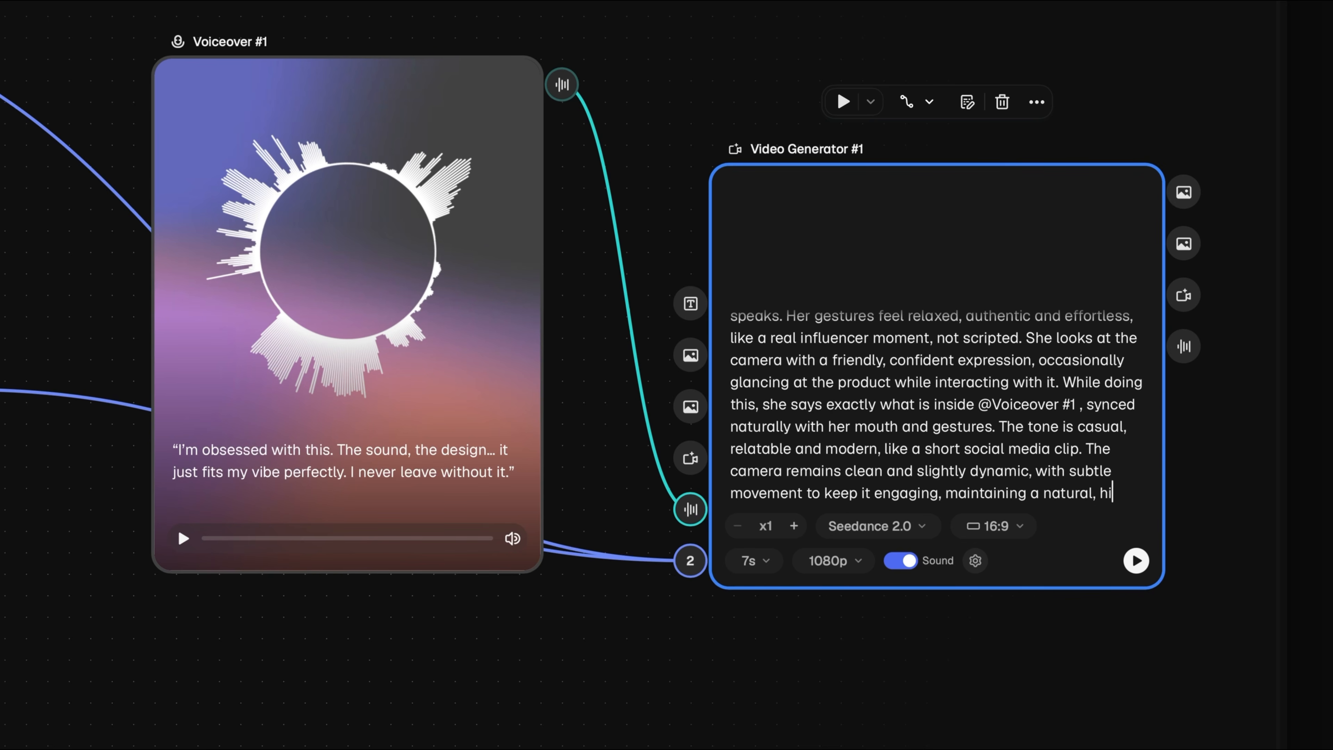
pyautogui.write('gh-quality lifestyle video aes')
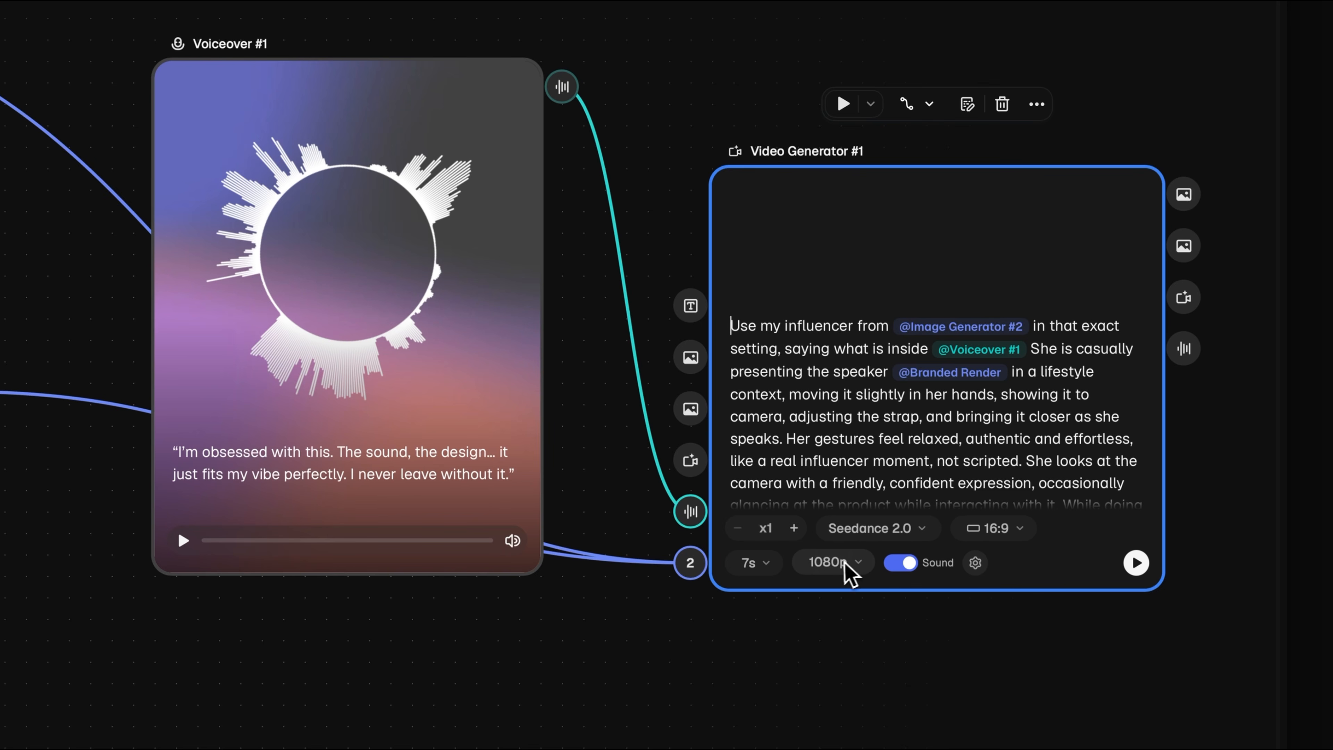
pyautogui.click(1137, 563)
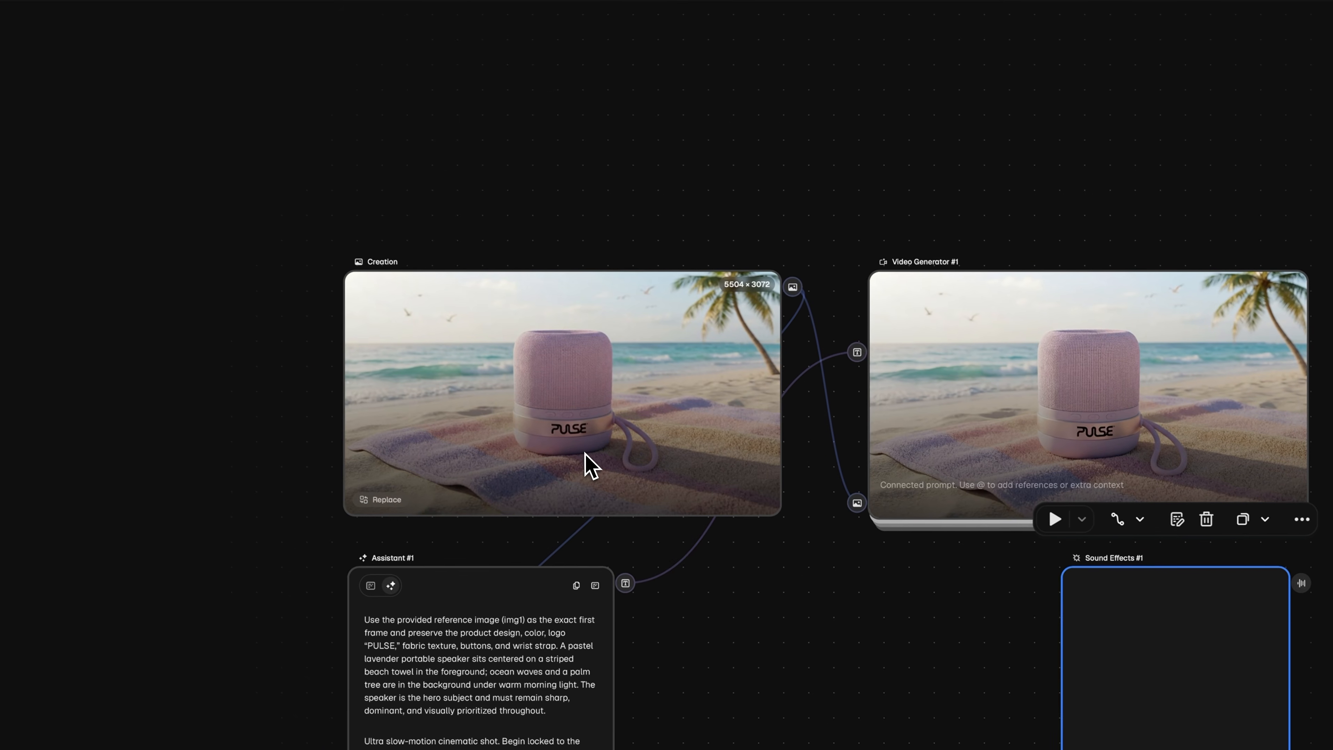
# Step: Examine the beach speaker image in the Creation node at full size, and open the video of the beach Video Generator #1 node
pyautogui.doubleClick(592, 465)
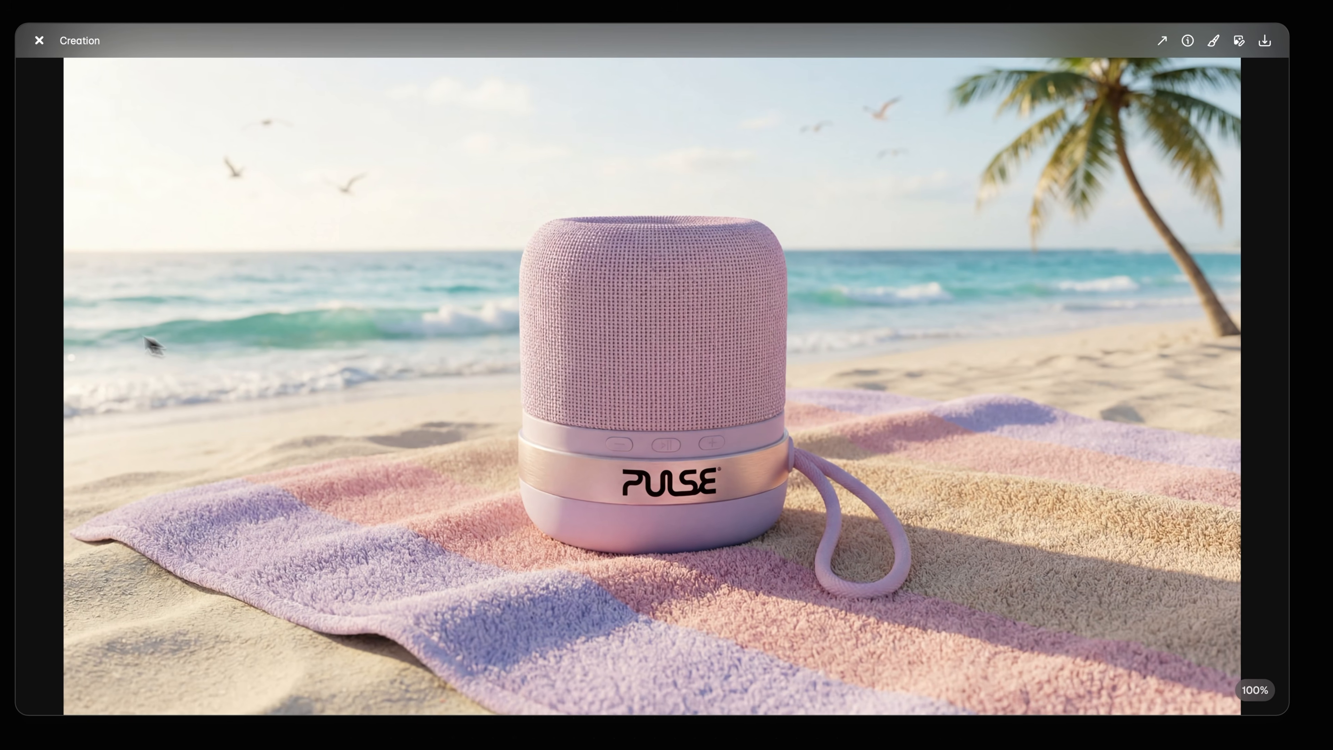
pyautogui.press('Escape')
pyautogui.doubleClick(760, 337)
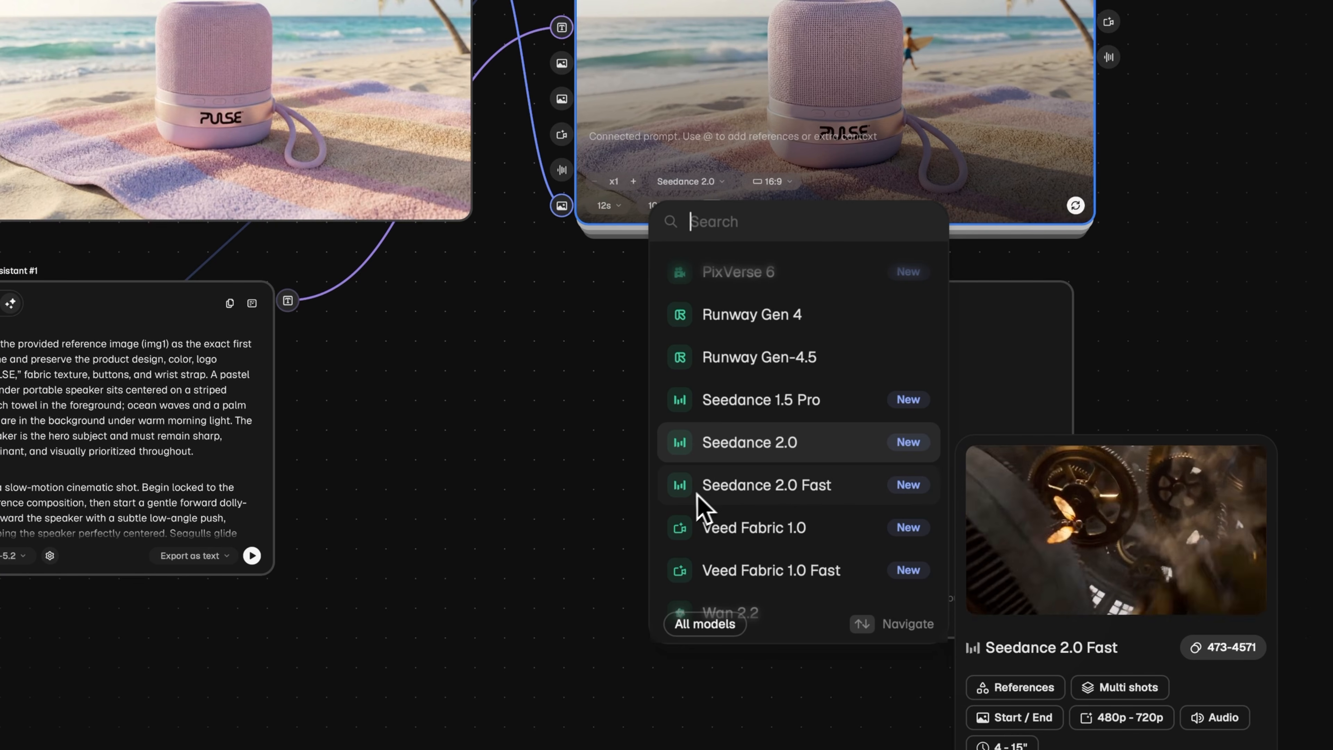
# Step: Generate a 10-second Sound Effects #1 clip from "relaxing beach ambience, gentle waves, soft wind, distant seagulls, no voices, no music, clean field recording, seamless loop."
pyautogui.click(601, 458)
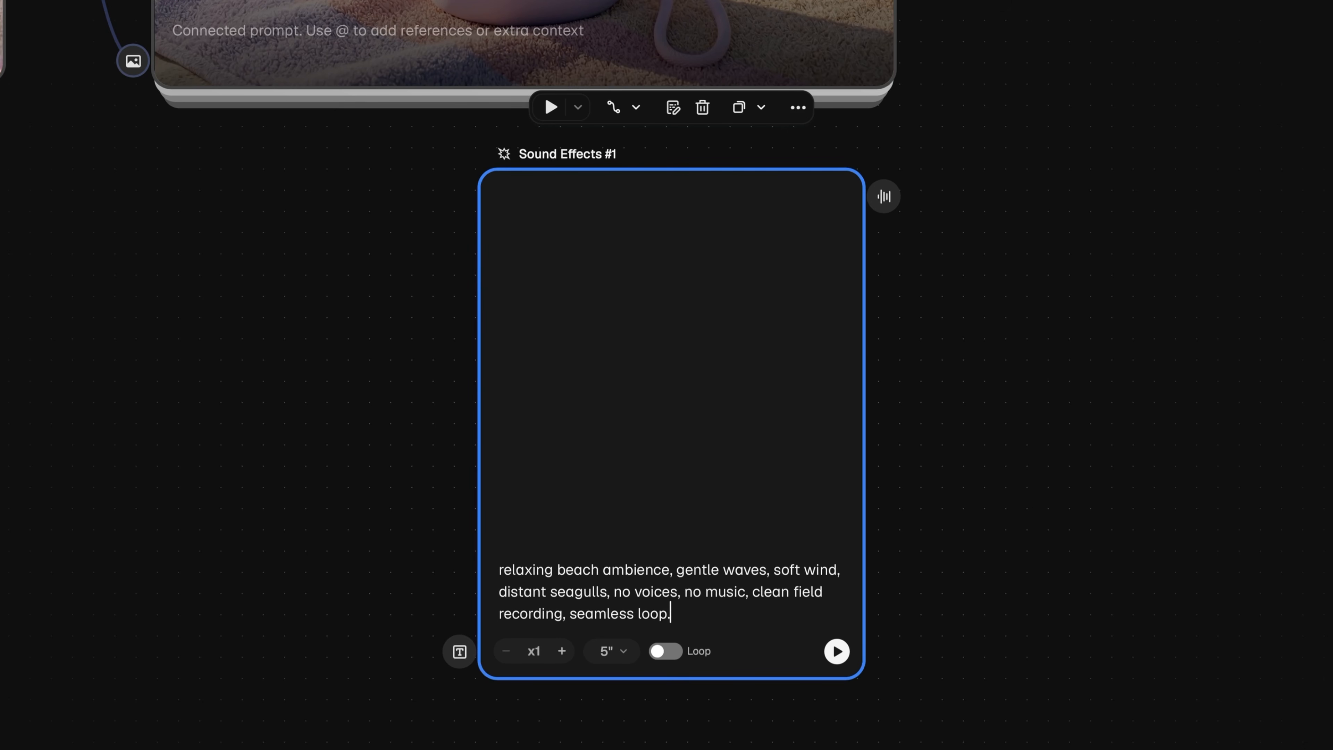
pyautogui.click(609, 651)
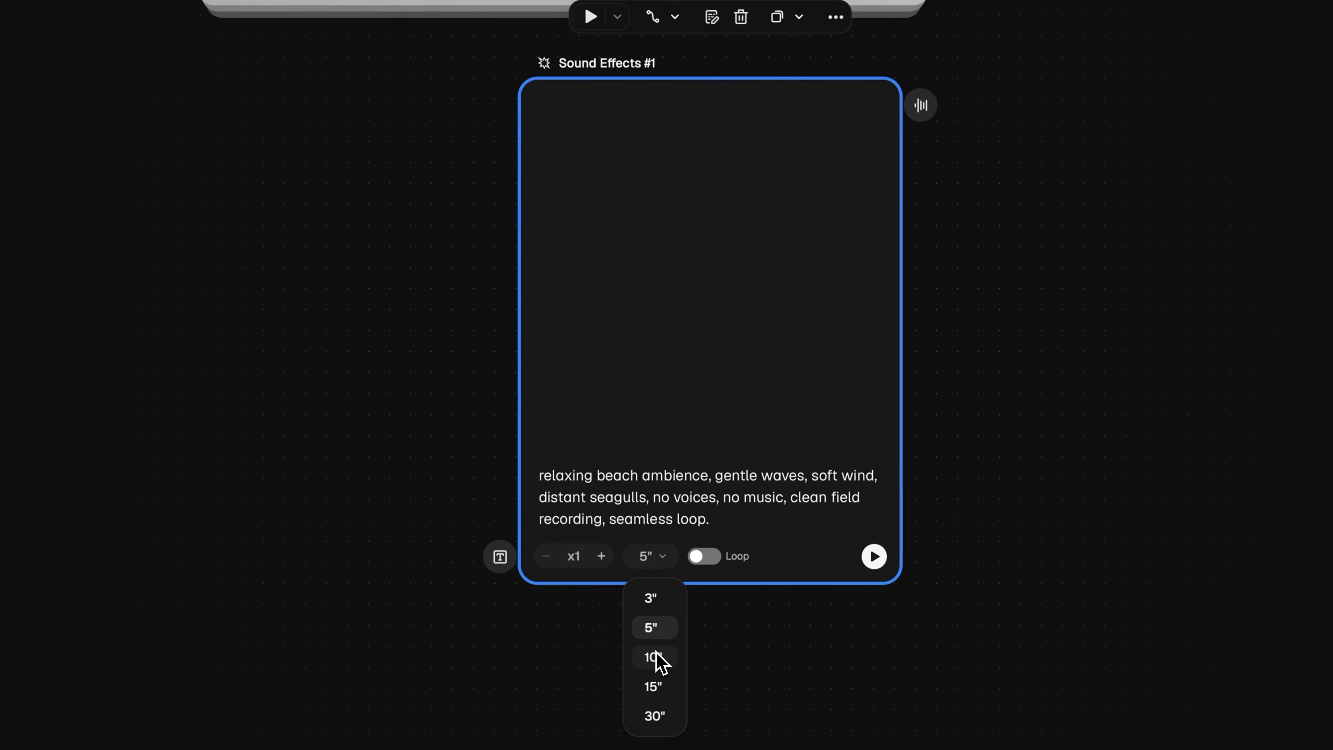
pyautogui.click(656, 658)
pyautogui.click(874, 556)
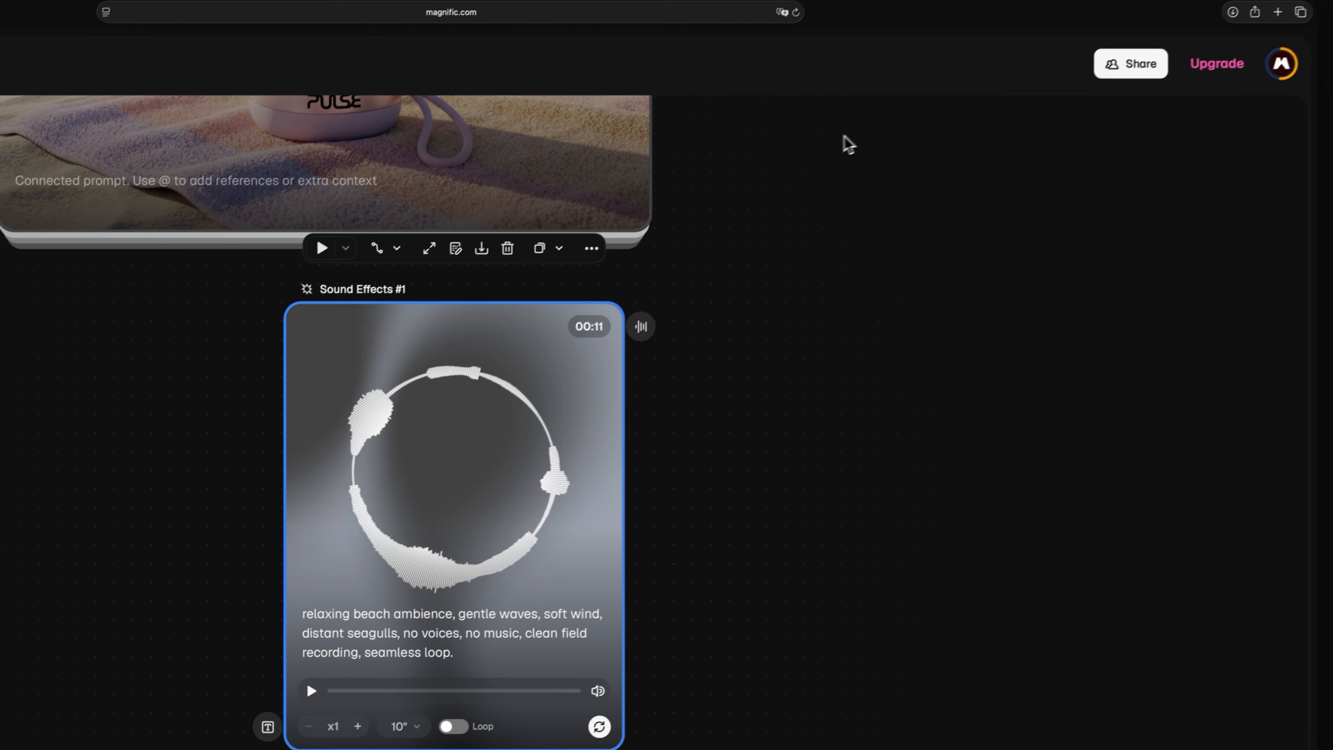
# Step: Combine the beach video and the Sound Effects #1 audio in a new Video Combiner node, and preview the combined video at full size
pyautogui.press('n')
pyautogui.click(901, 331)
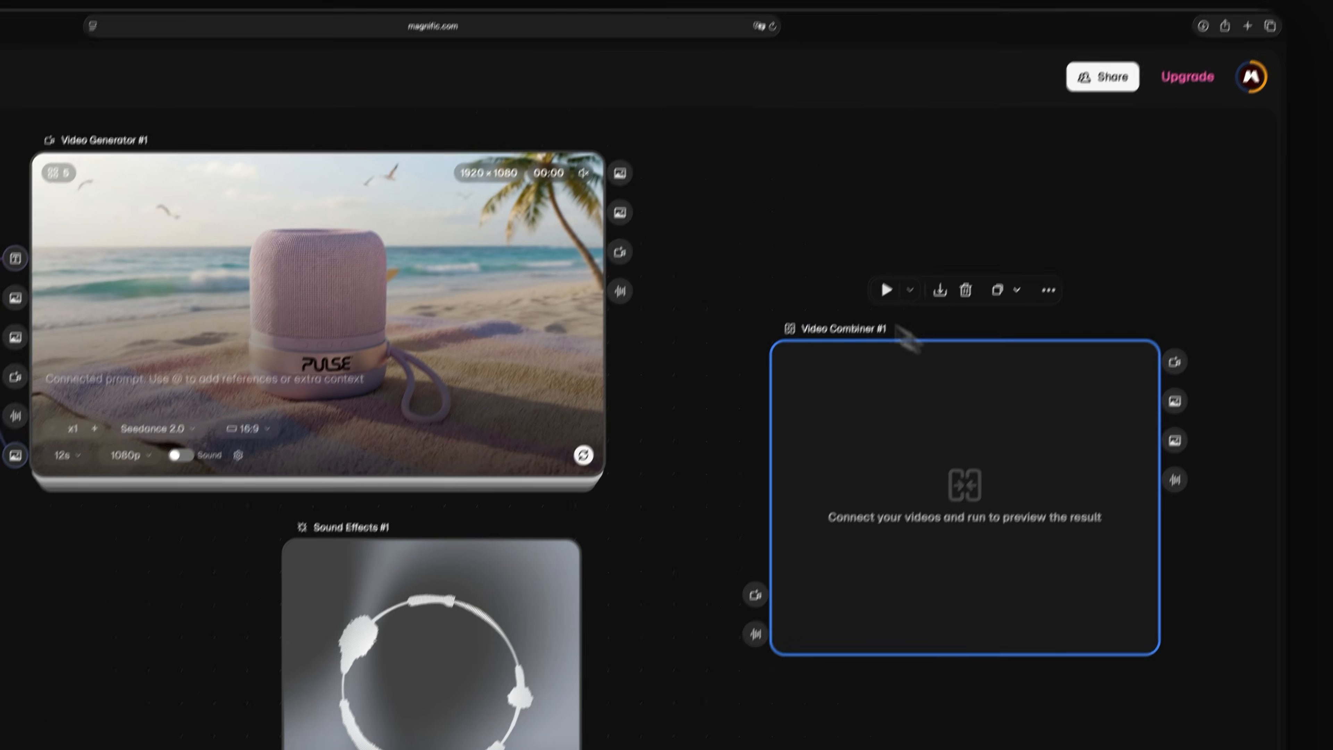
pyautogui.moveTo(679, 131); pyautogui.dragTo(811, 426)
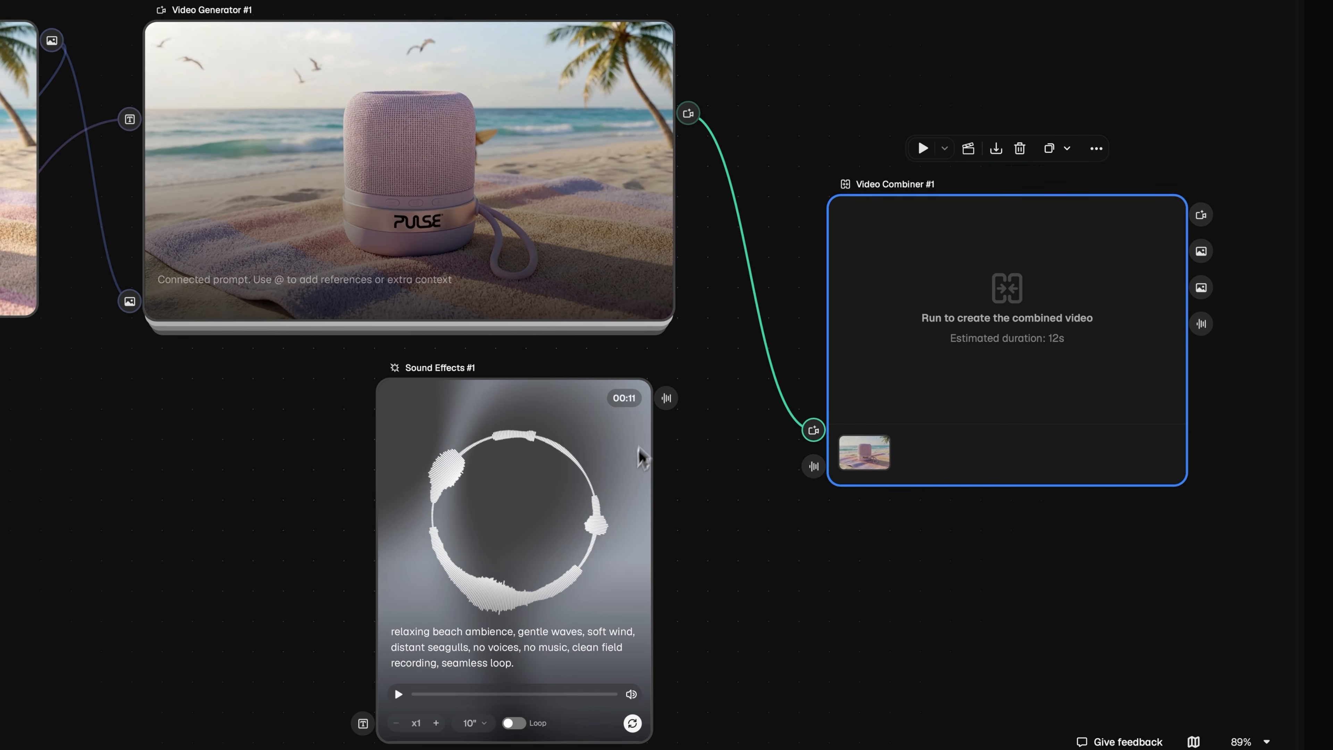
pyautogui.click(923, 149)
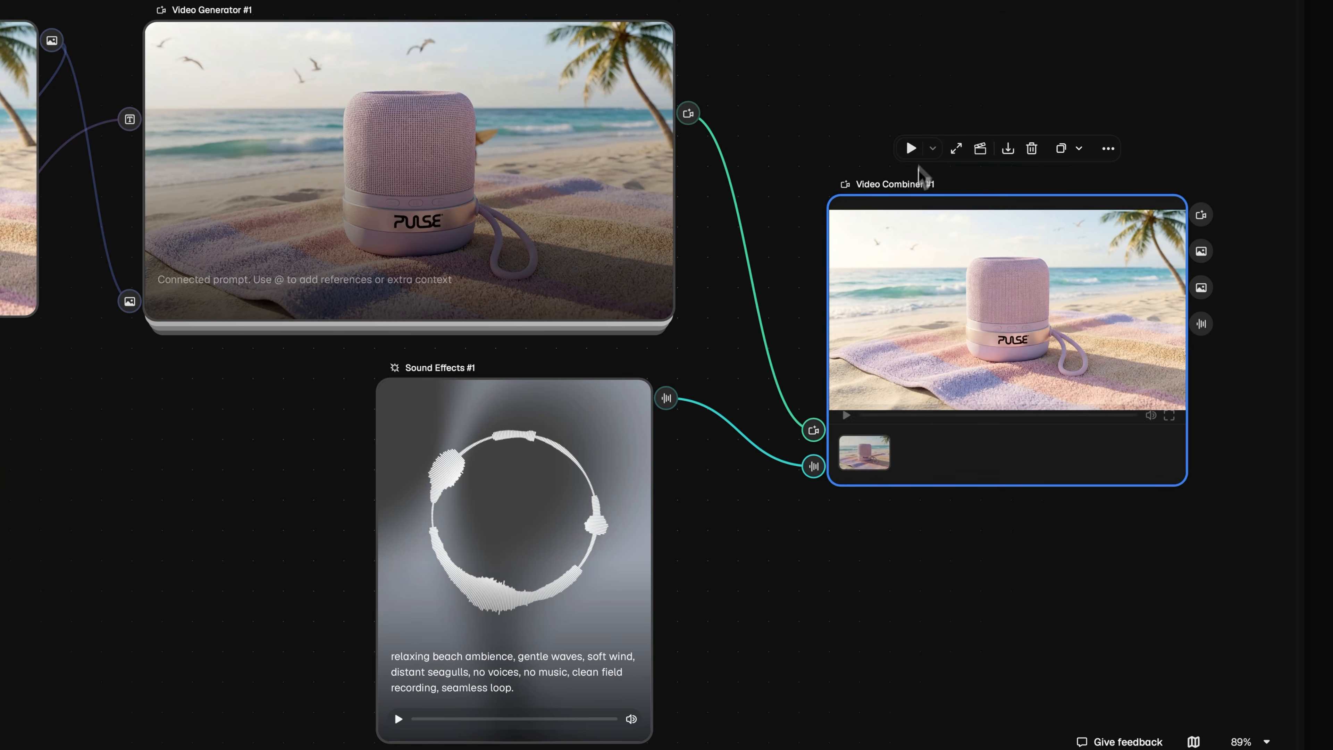
pyautogui.click(956, 309)
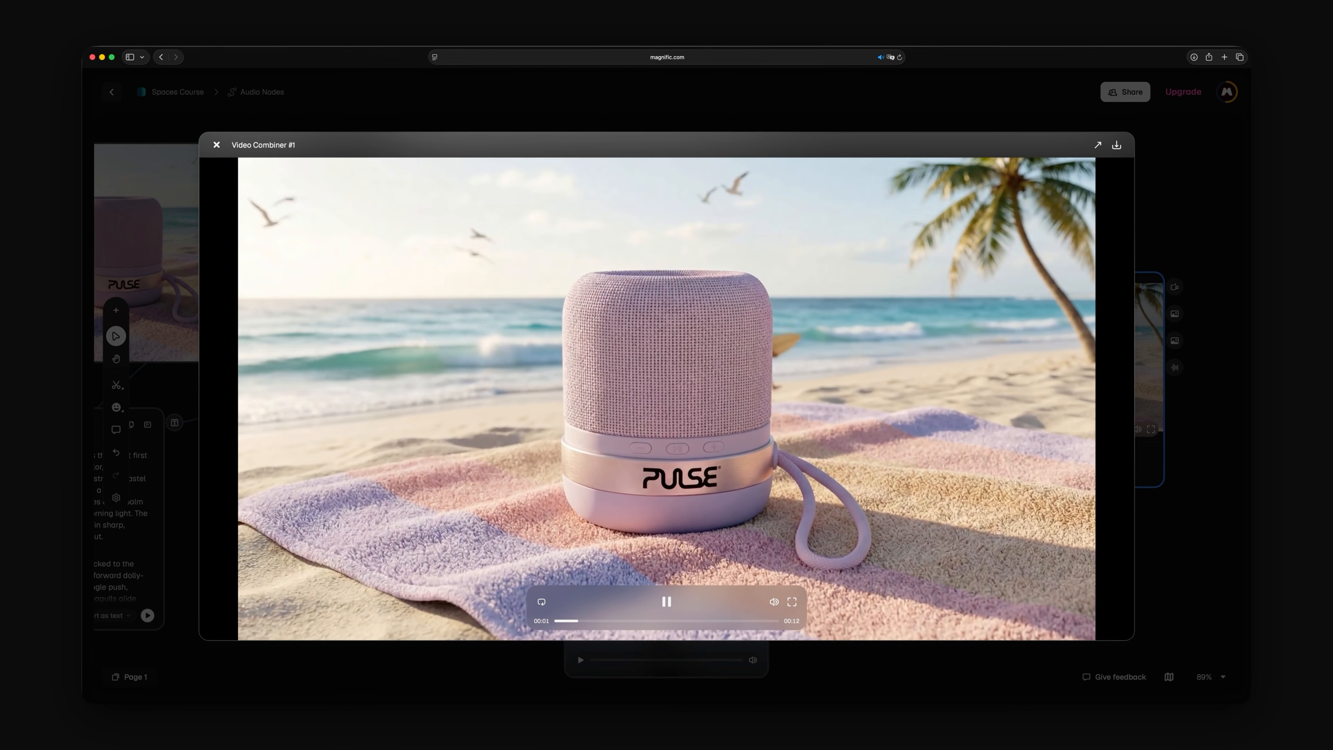